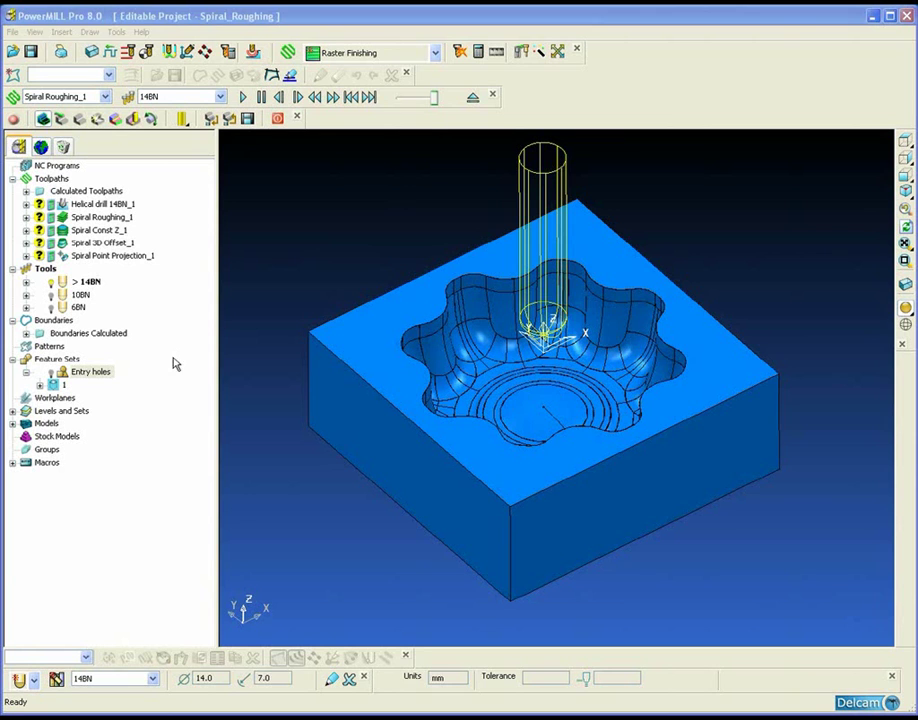
Activate the Entry holes feature set, select hole 1, and open the settings of the Helical drill 14BN_1 toolpath.
left_click(68, 376)
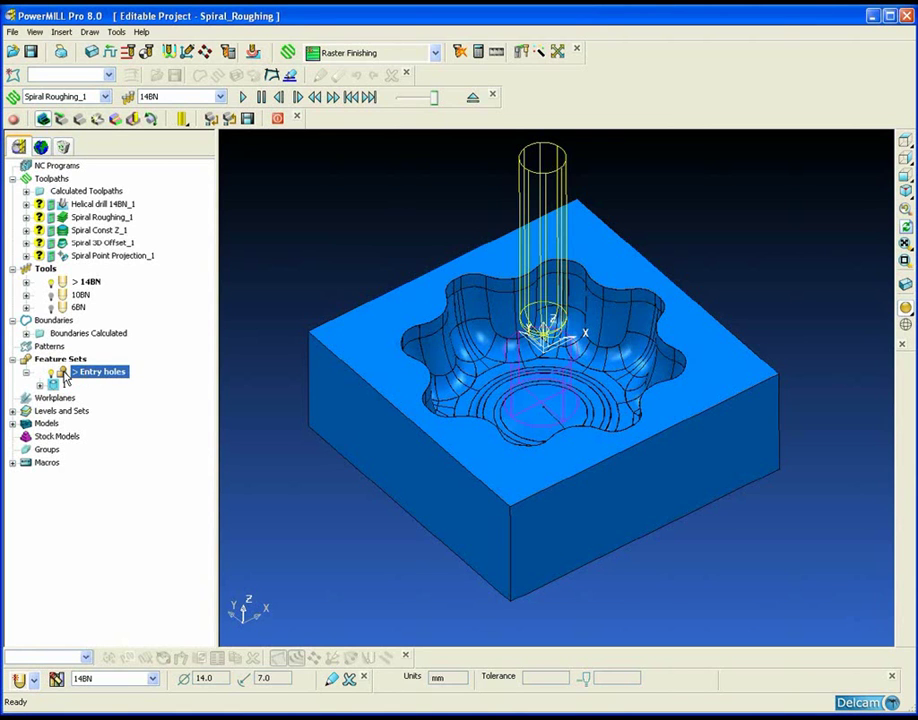
left_click(55, 385)
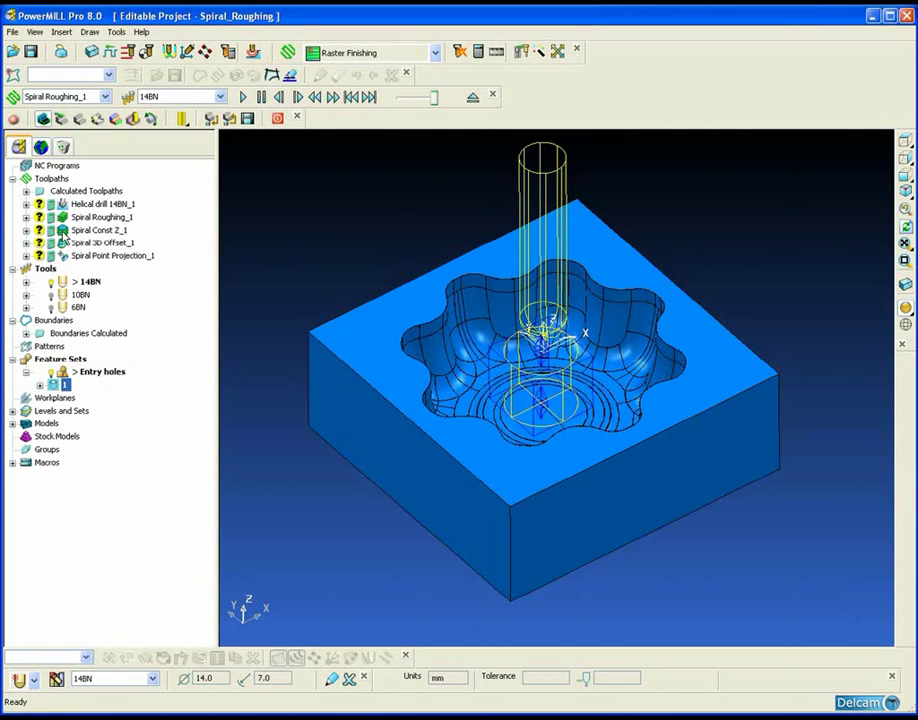
double_click(65, 204)
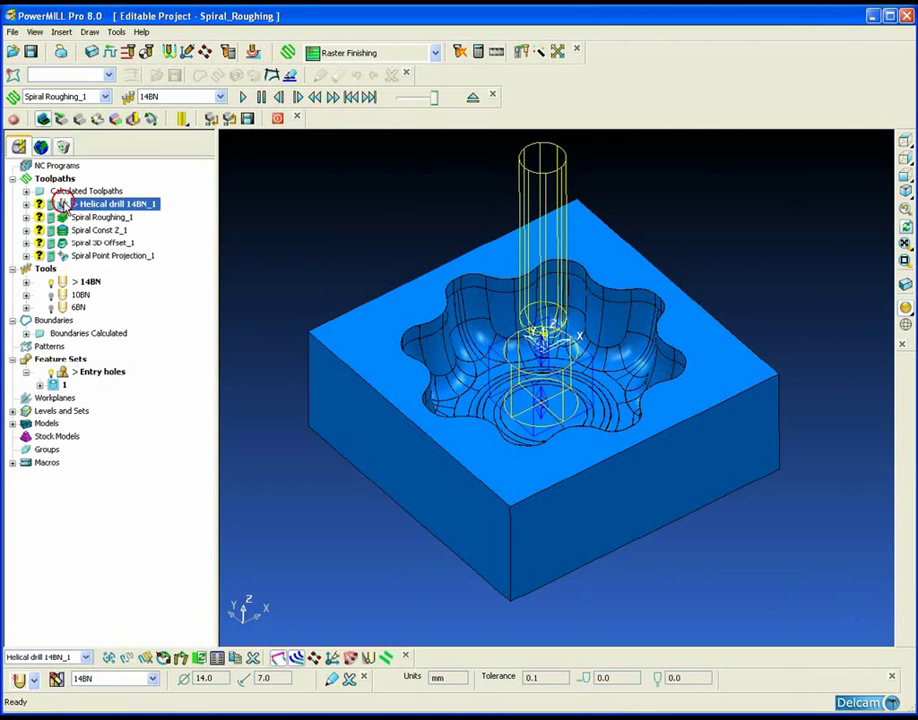
right_click(63, 205)
left_click(84, 286)
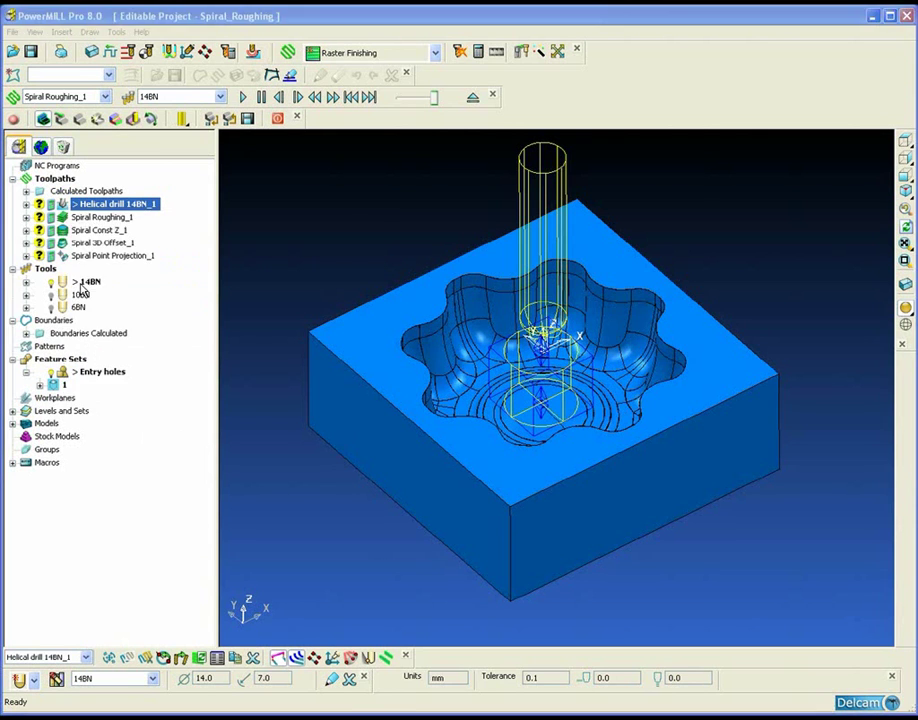
left_click_drag(241, 119, 131, 263)
Set the drilling cycle type to Helical with a pitch of 2 and calculate the Helical drill 14BN_1 toolpath.
left_click(380, 325)
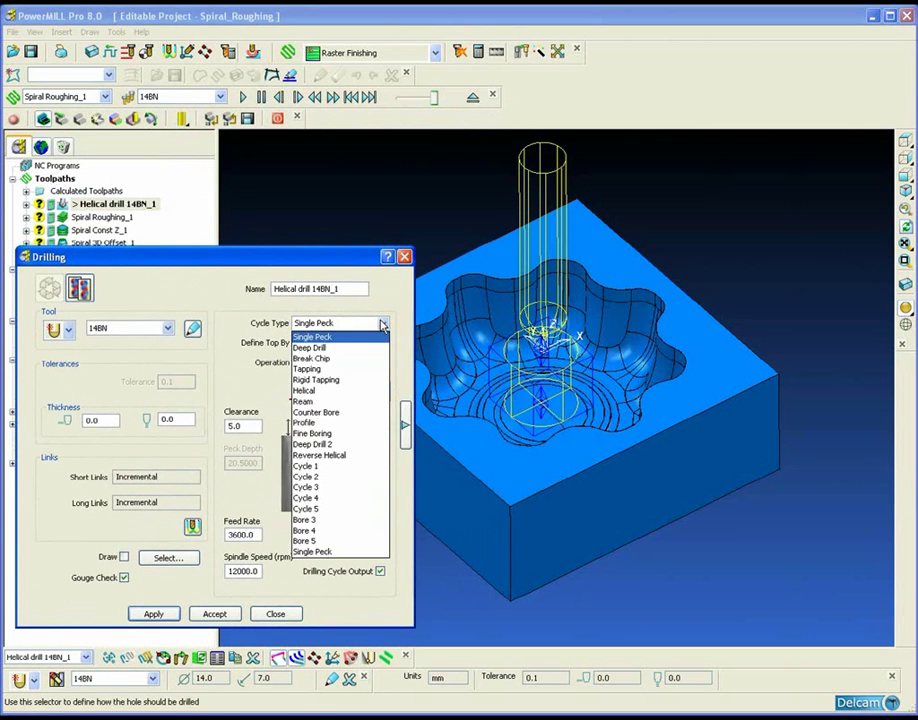
left_click(350, 389)
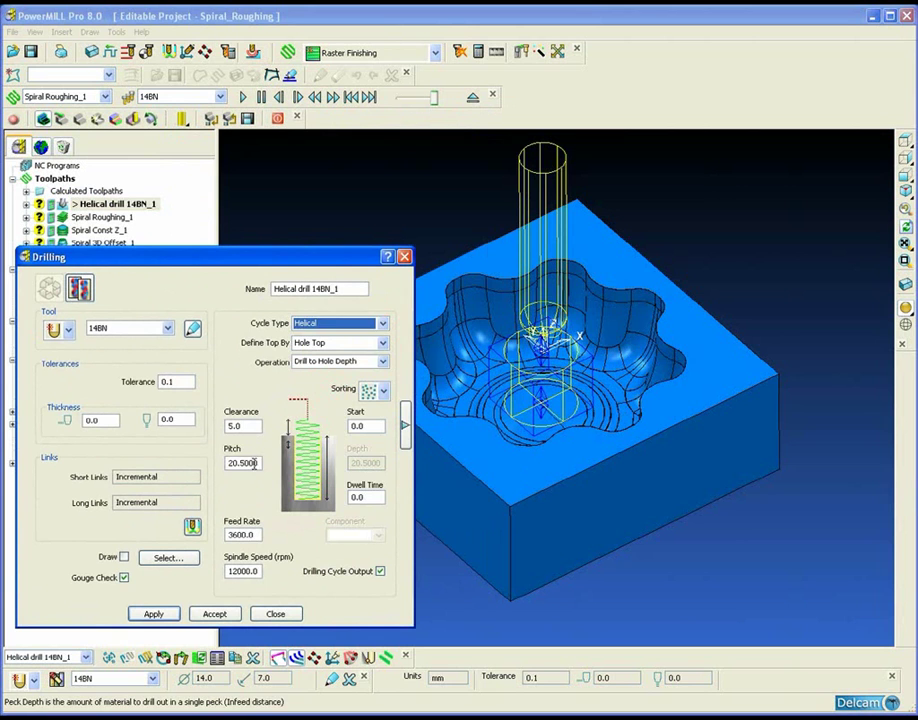
double_click(245, 463)
type("2")
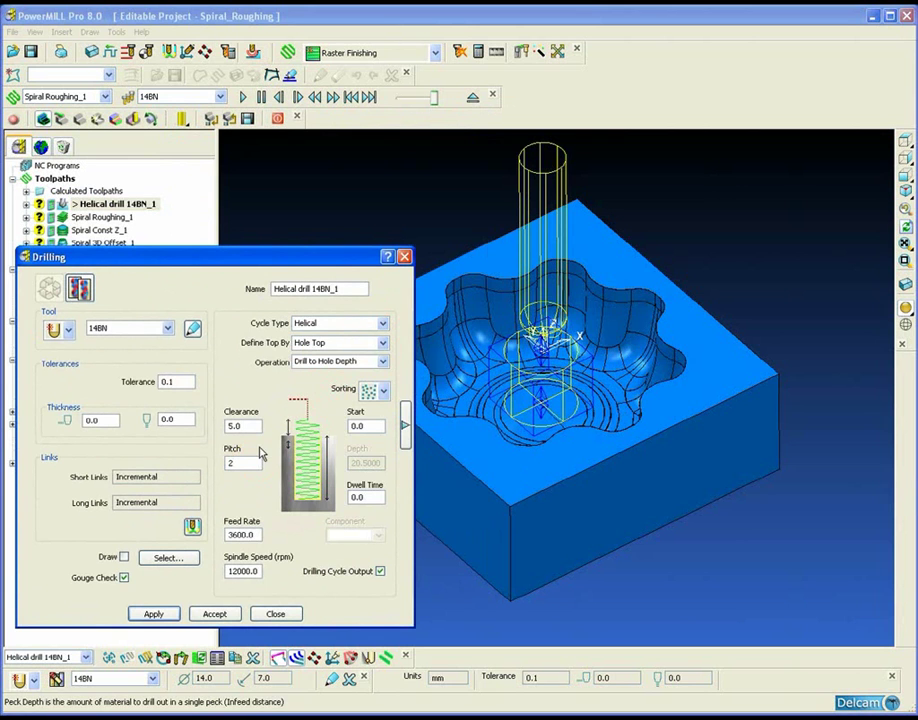
left_click(153, 613)
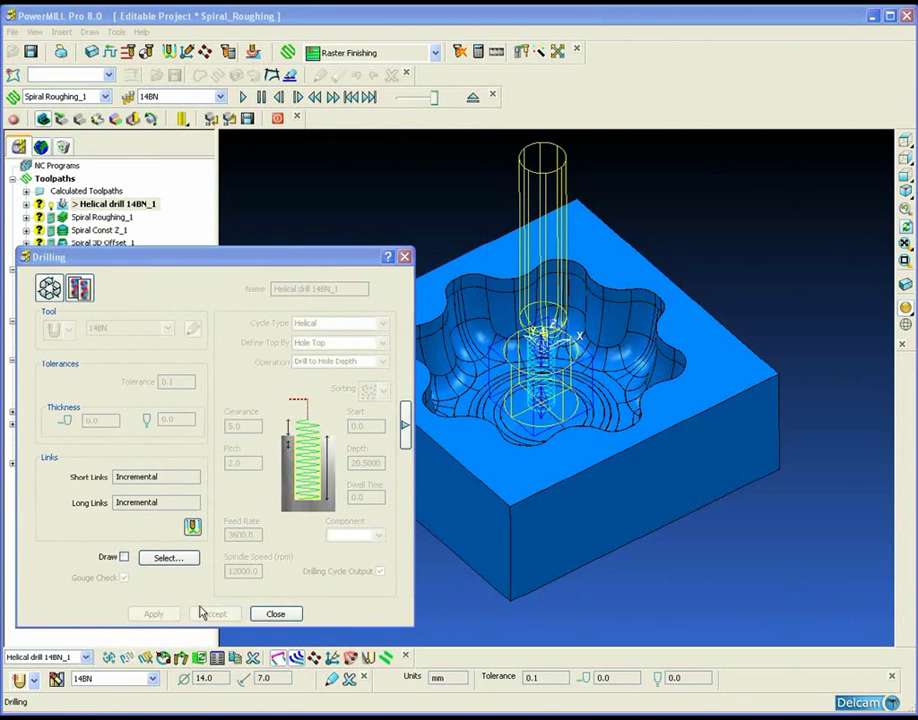
left_click(264, 614)
Discard the existing ViewMill simulation, restart it with rainbow shading, and play the currently loaded toolpath.
scroll(392, 464, "up", 4)
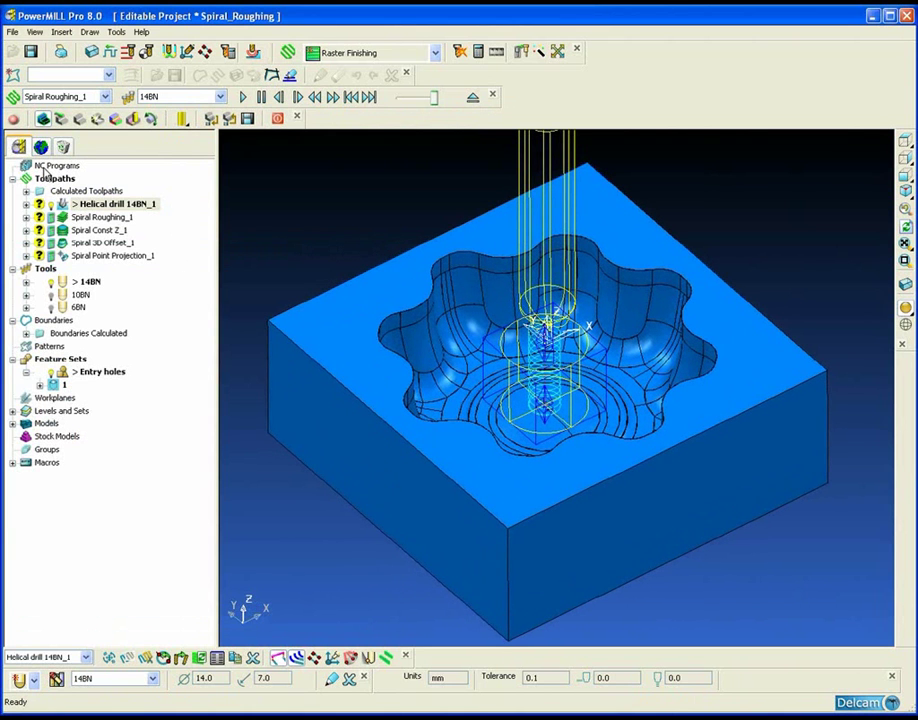
left_click(279, 119)
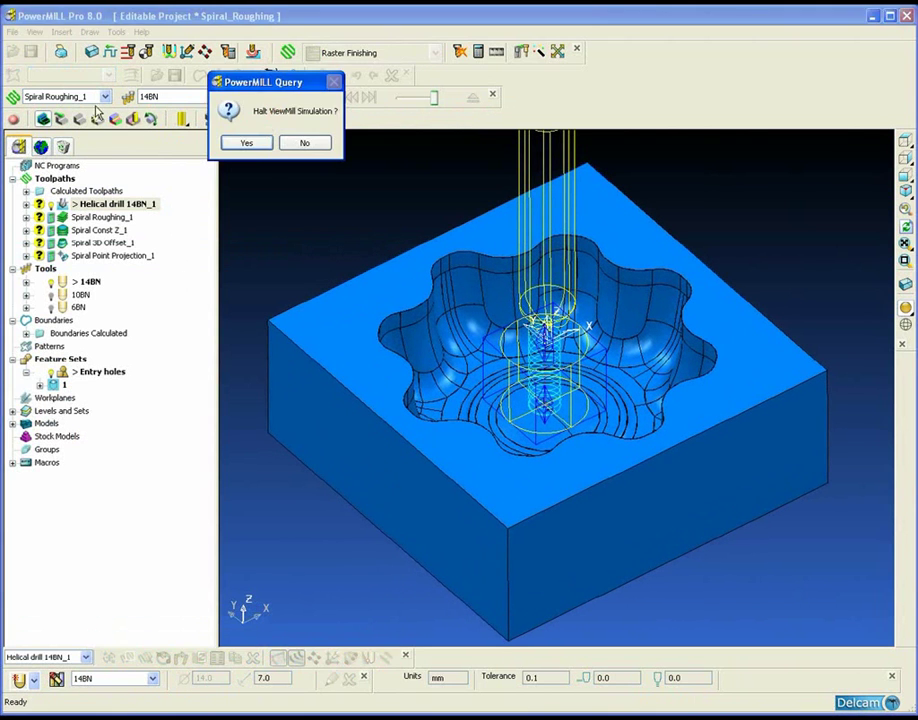
left_click(242, 143)
left_click(14, 120)
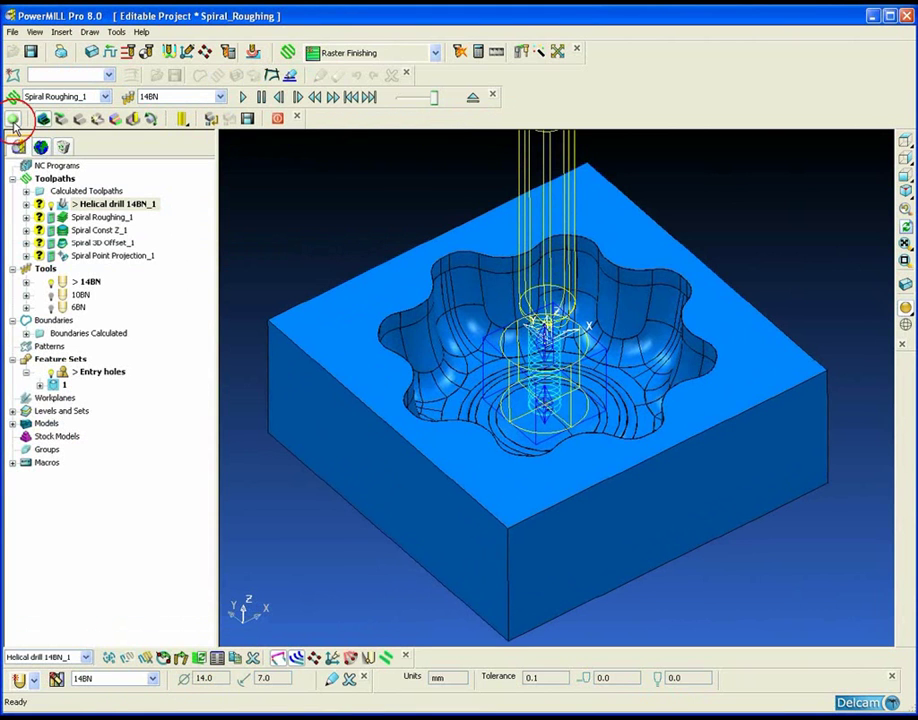
left_click(114, 121)
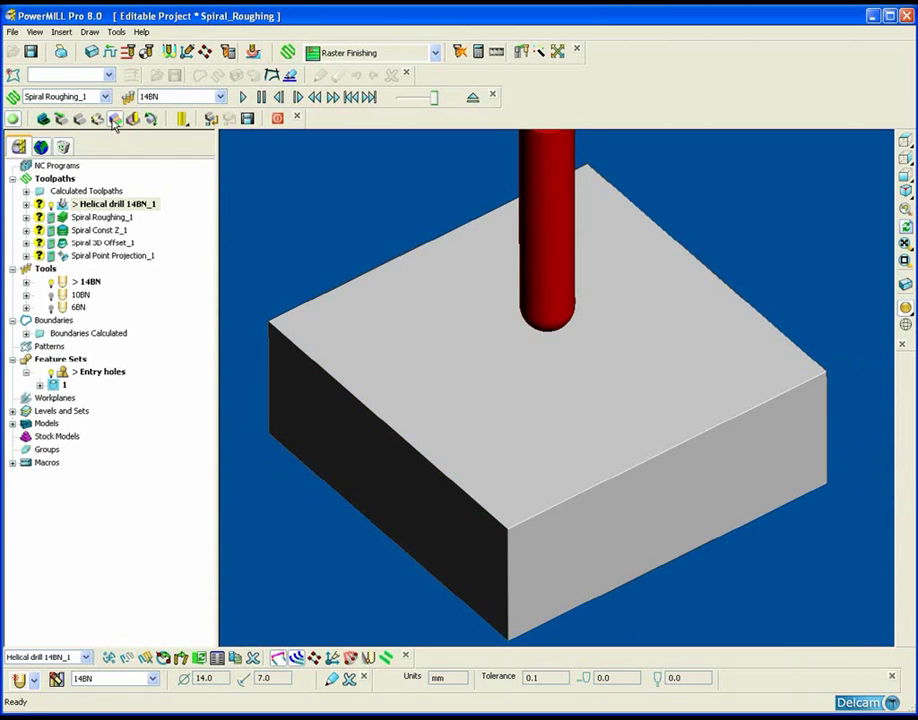
left_click(244, 97)
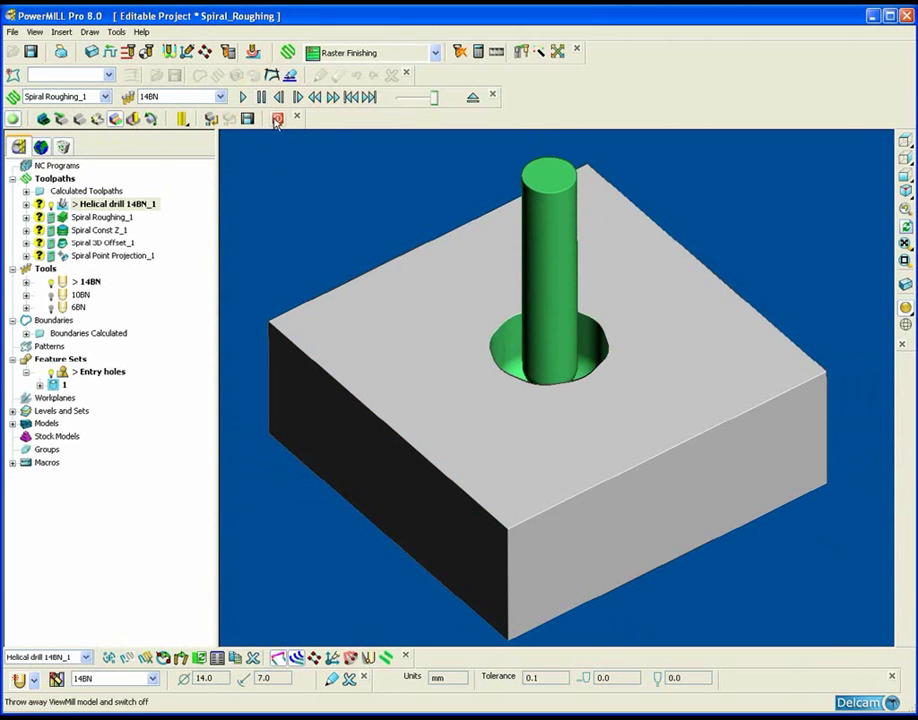
Discard the ViewMill result, restart the simulation, and load Helical drill 14BN_1 to simulate from its start.
left_click(277, 120)
left_click(252, 146)
left_click(13, 120)
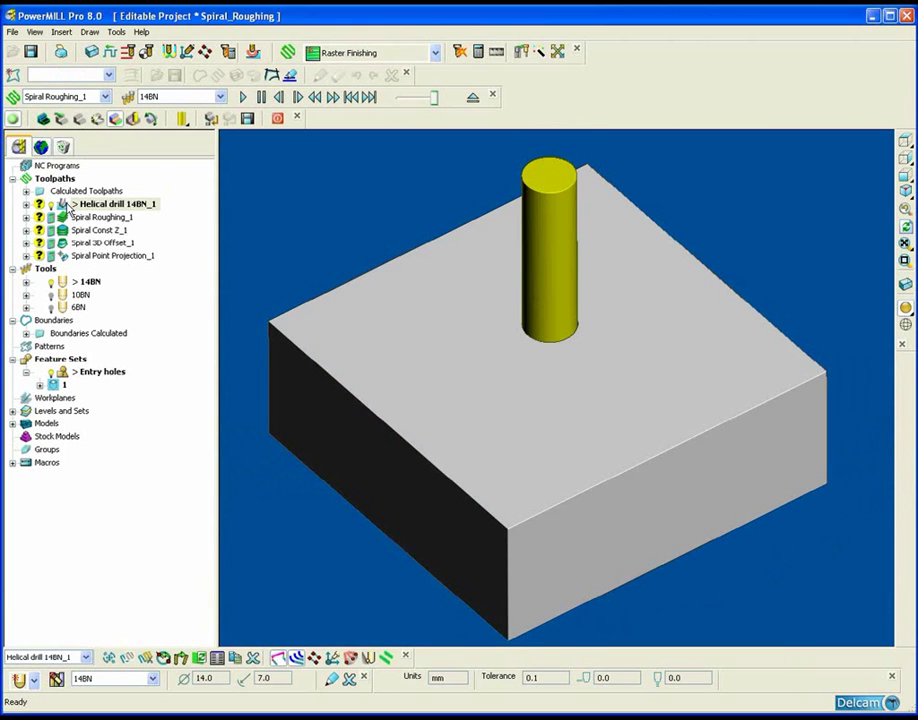
right_click(68, 205)
left_click(92, 236)
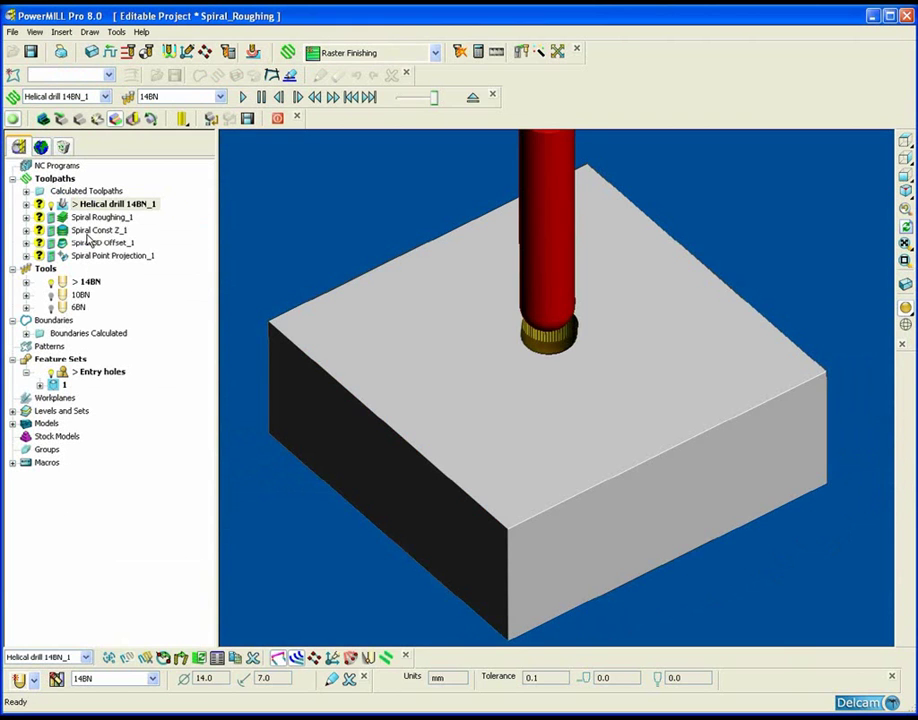
Reset the ViewMill stock, play the Helical drill 14BN_1 simulation, and return to the model view.
left_click(277, 118)
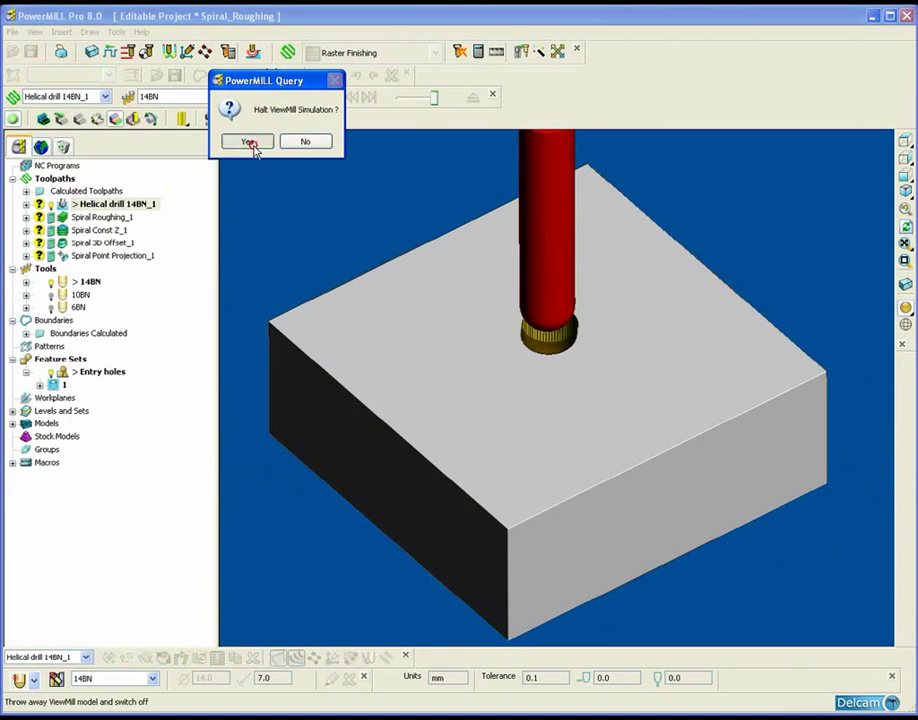
left_click(253, 146)
left_click(13, 120)
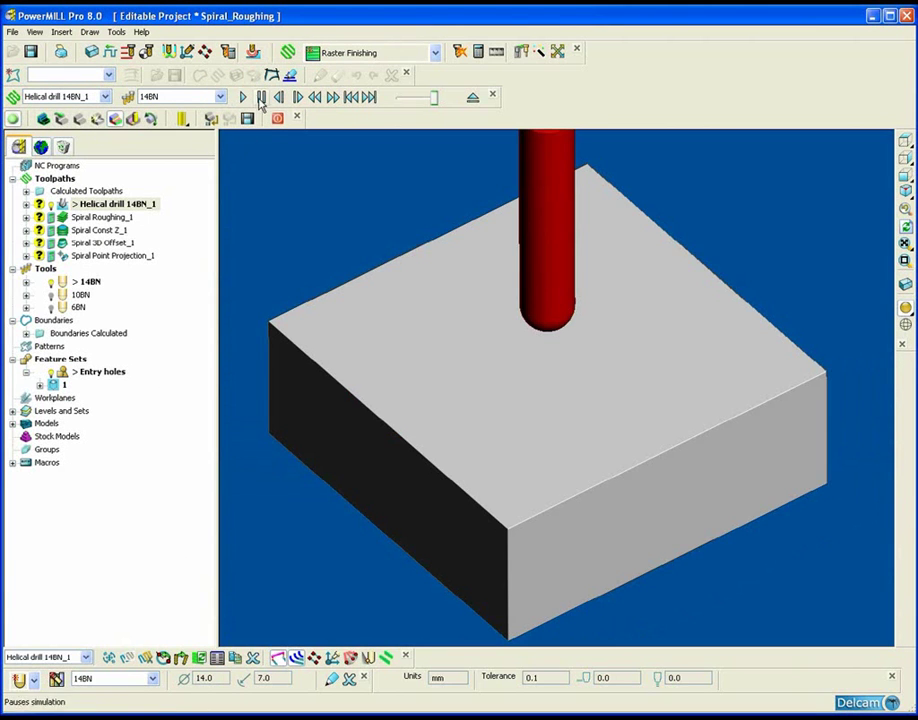
left_click(245, 100)
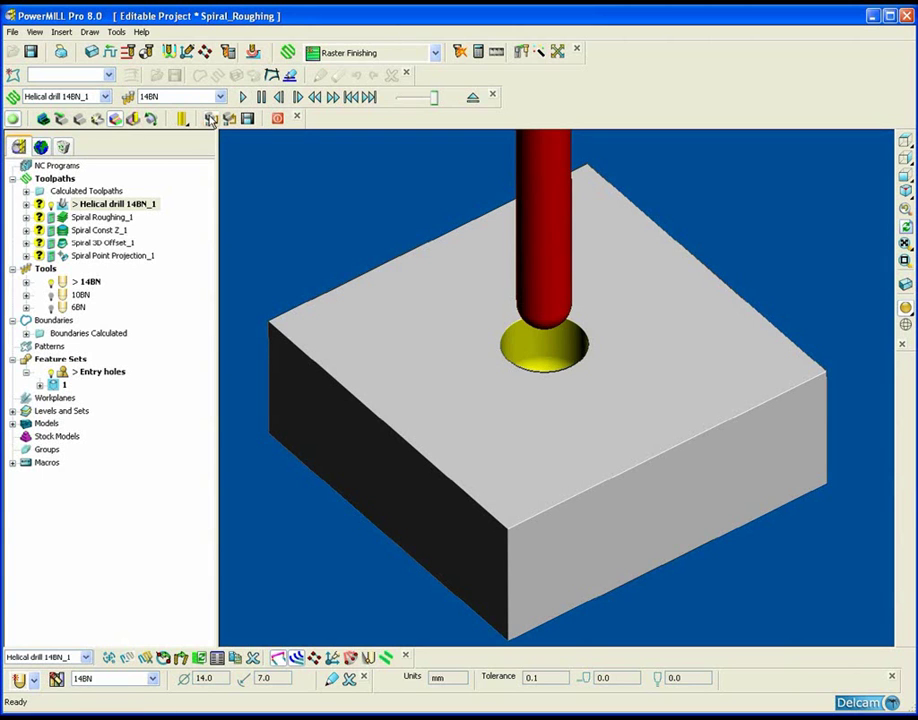
left_click(12, 118)
left_click(97, 118)
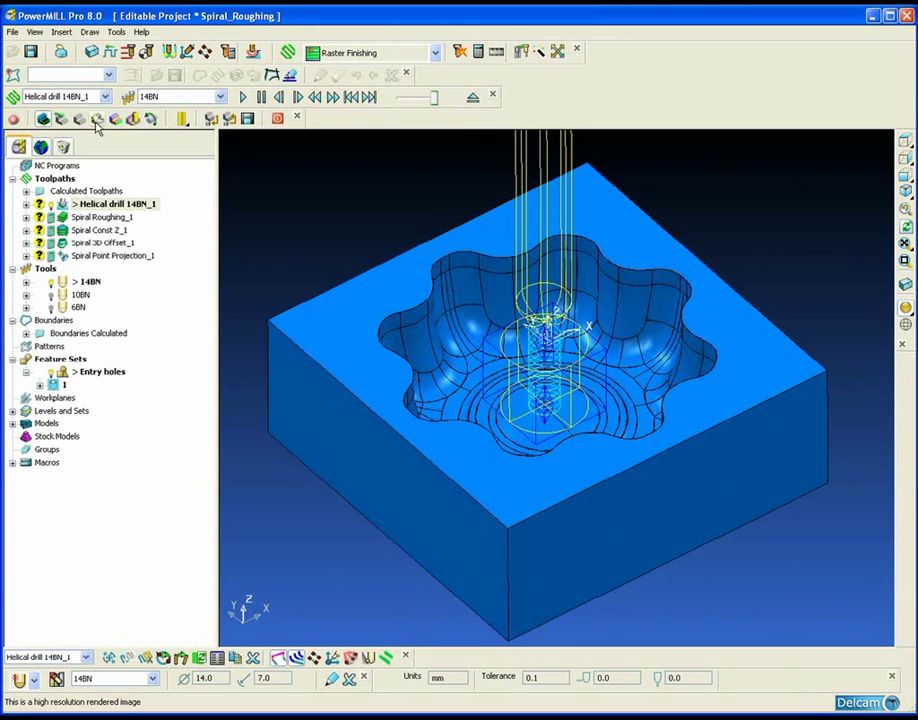
Activate the Spiral Roughing_1 toolpath, hide the Entry holes feature set, and open the toolpath's settings for editing.
left_click(63, 216)
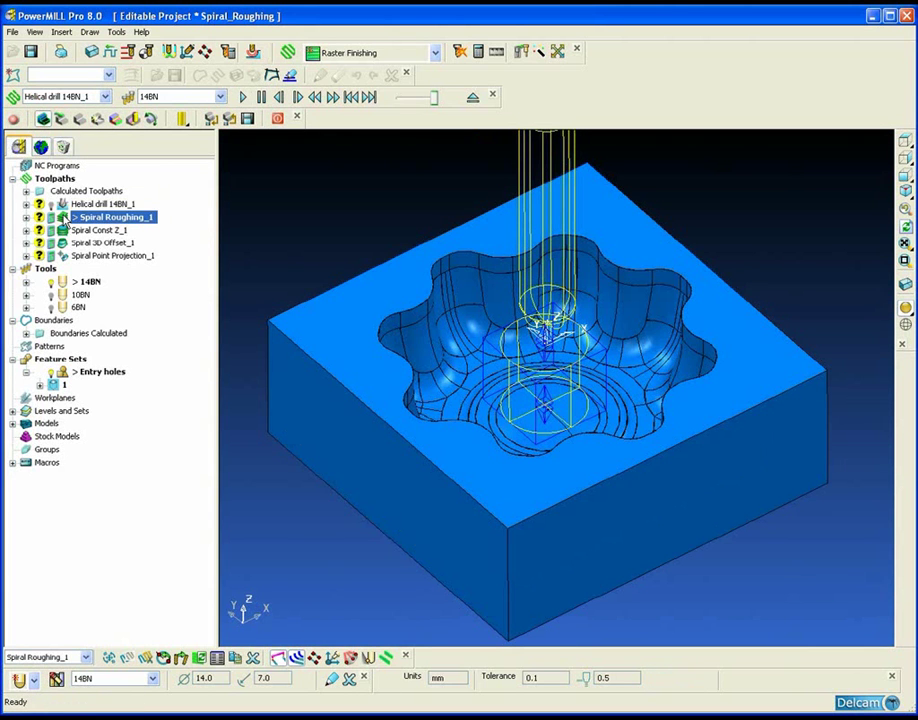
left_click(50, 372)
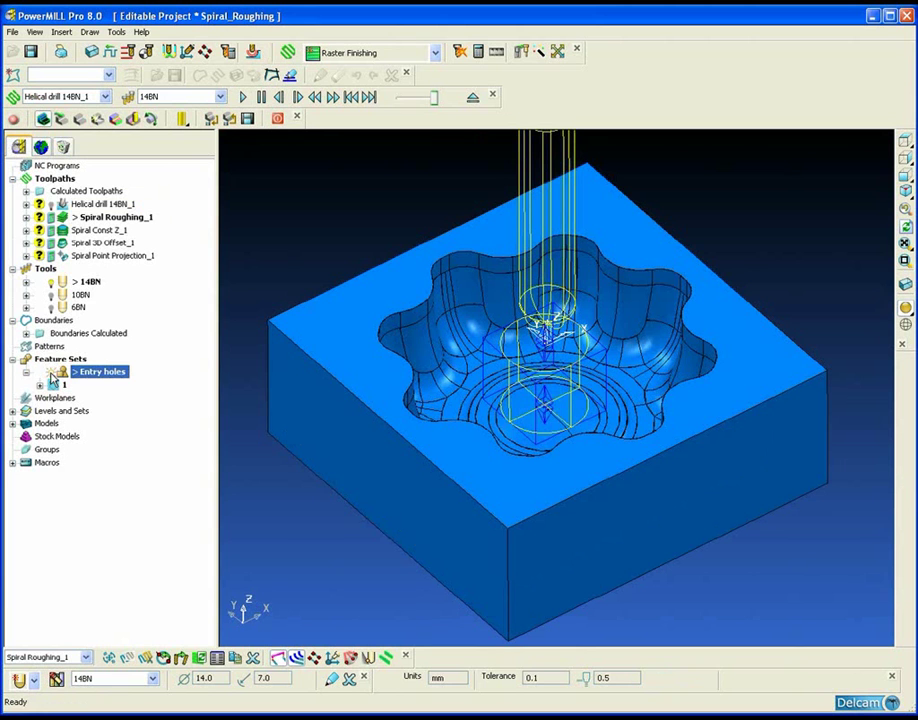
right_click(68, 218)
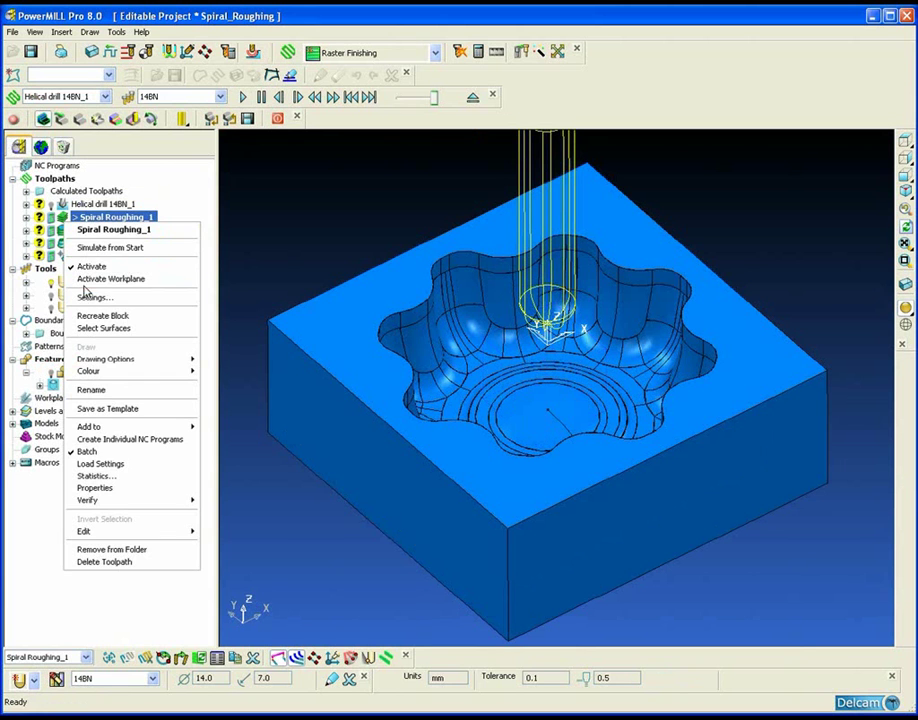
left_click(86, 299)
left_click_drag(136, 264, 138, 99)
Switch the stepdown to Manual and create a single Z height by value at -20.5.
left_click(112, 286)
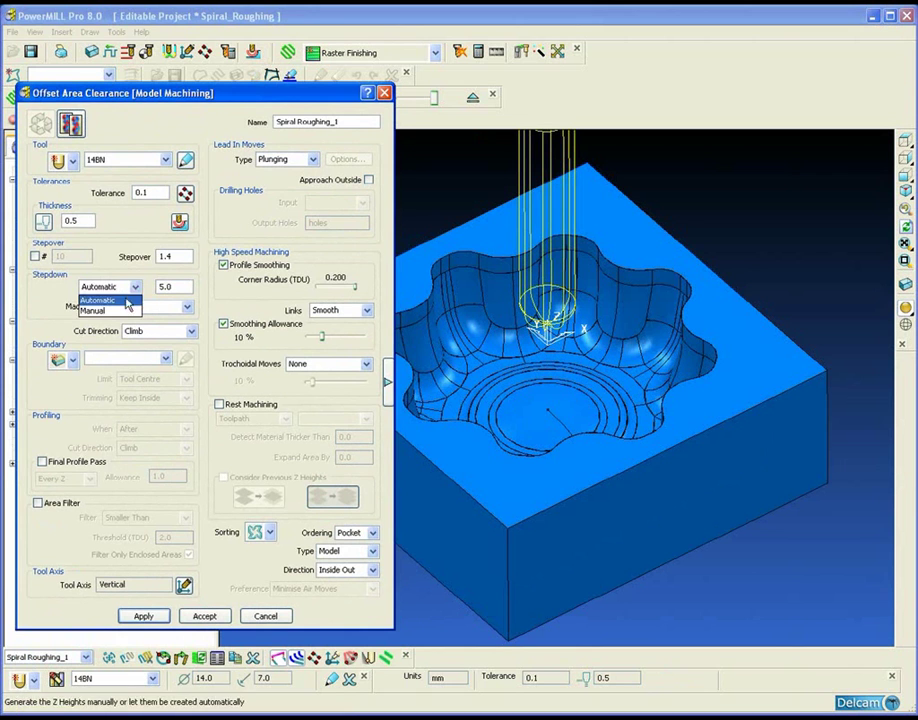
left_click(100, 311)
left_click(164, 287)
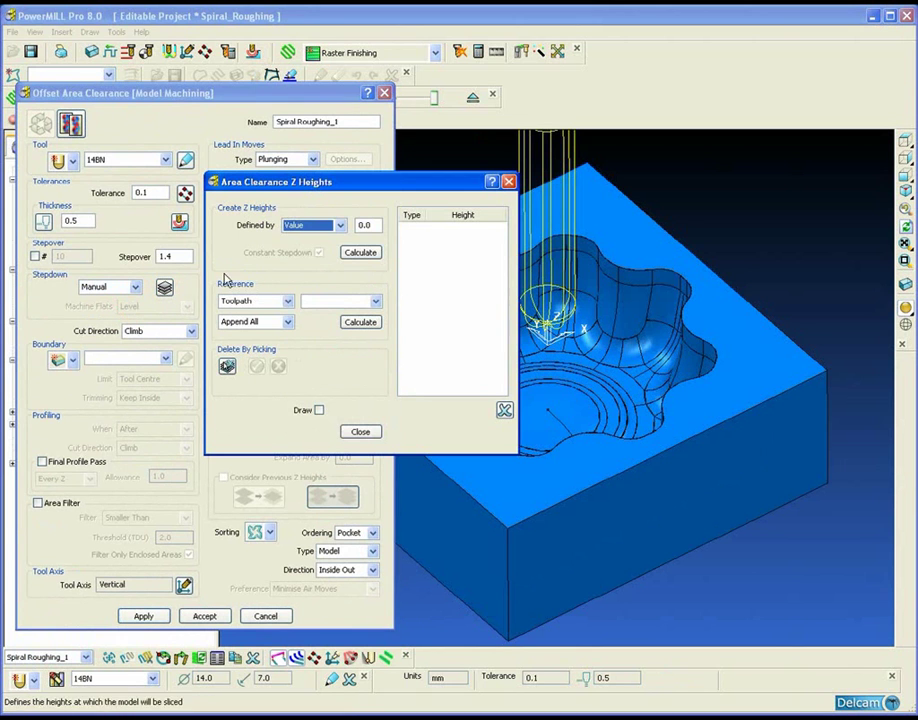
double_click(369, 225)
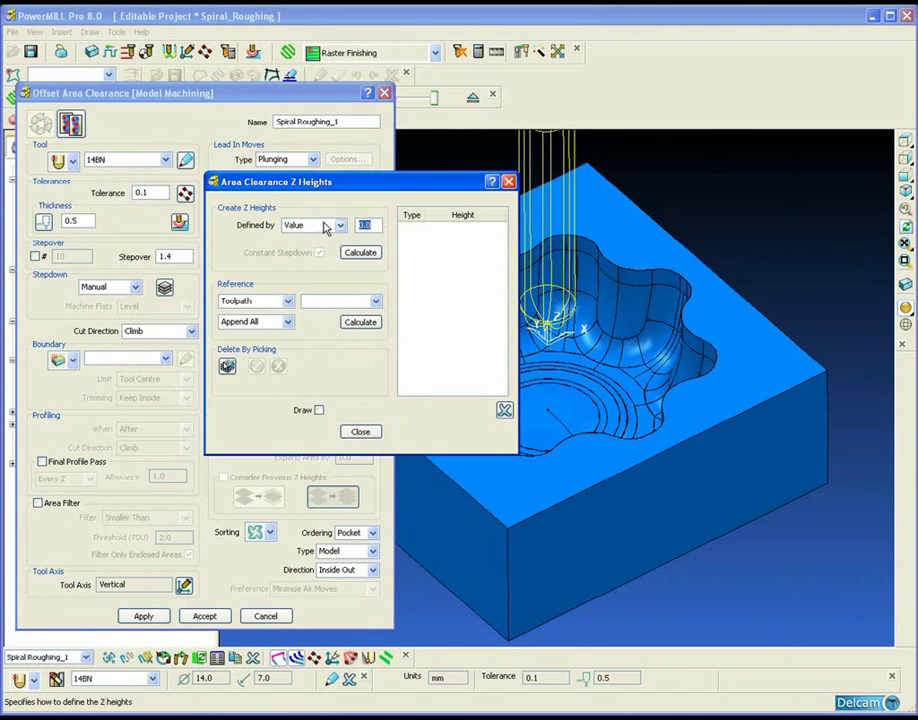
left_click(341, 226)
left_click(298, 258)
left_click(369, 225)
type("-20.5")
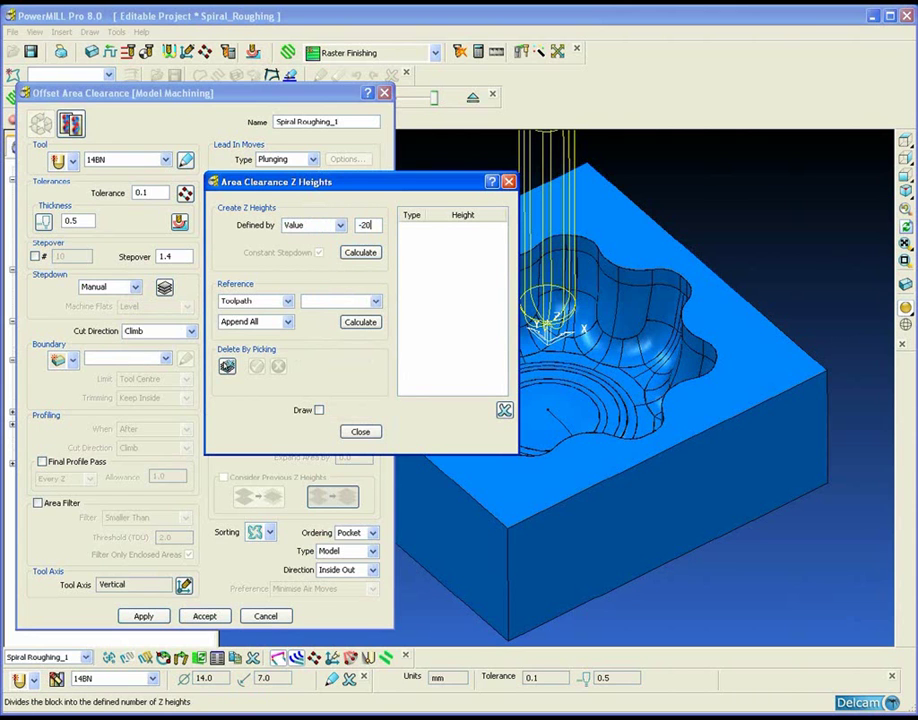
left_click(362, 253)
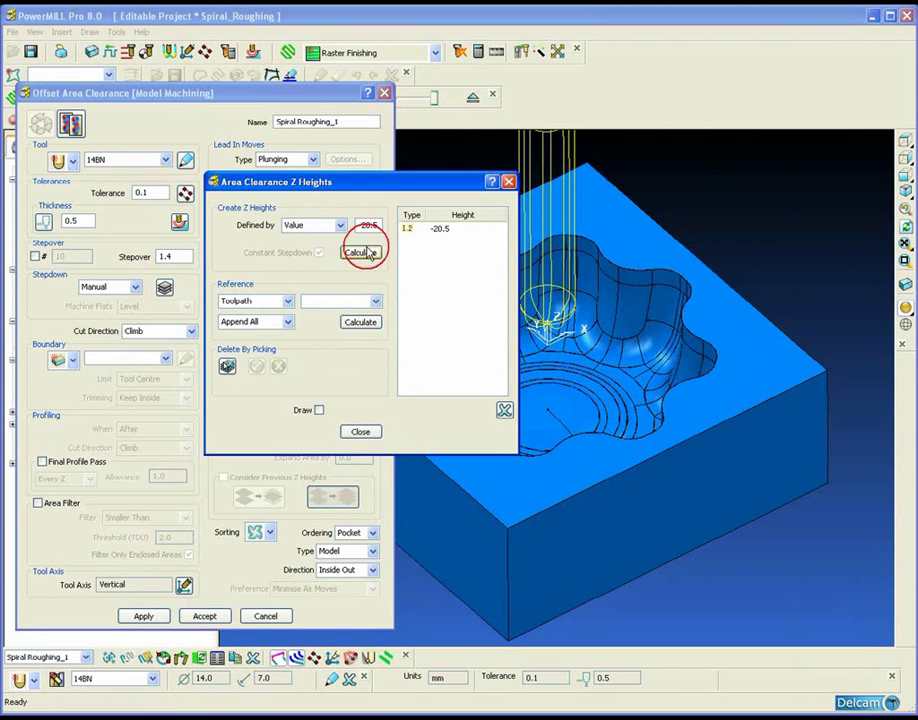
left_click(360, 431)
Enable the Spiral option in the advanced offset machining settings and calculate the Spiral Roughing_1 toolpath.
left_click(389, 378)
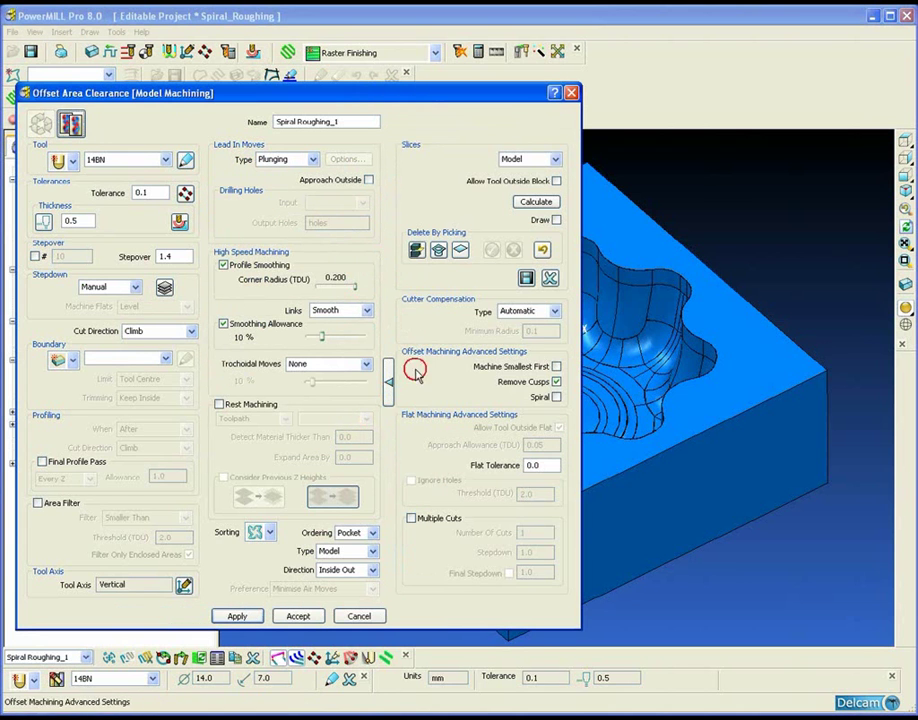
left_click(556, 397)
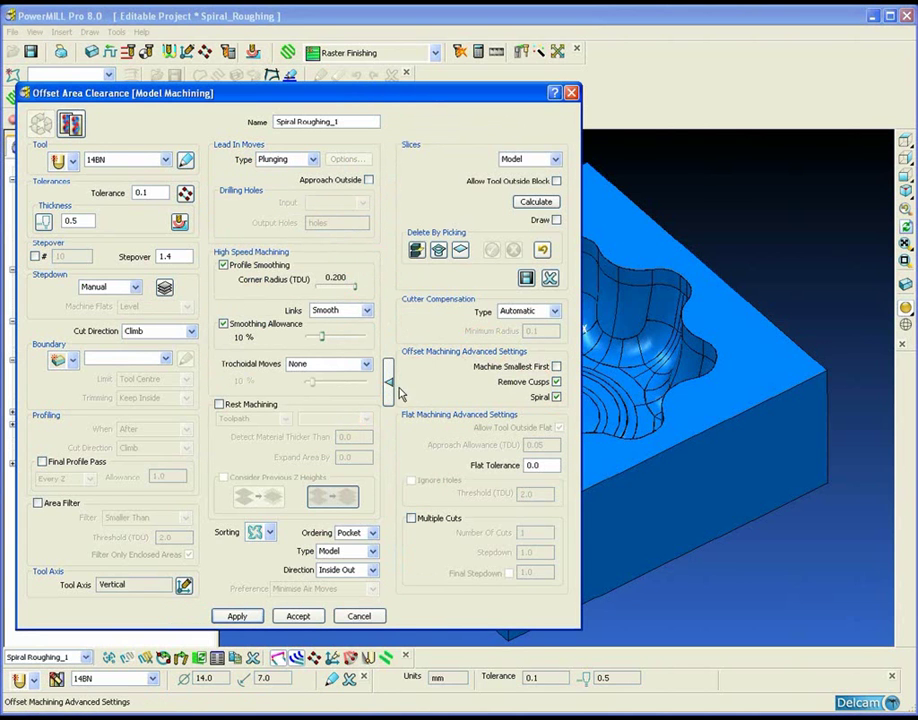
left_click(389, 386)
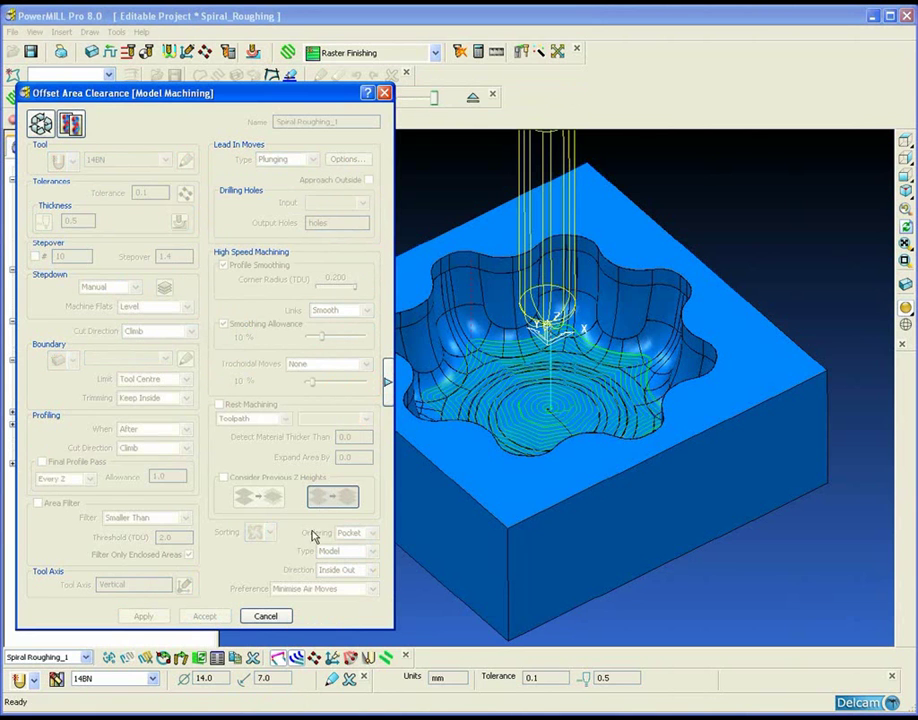
left_click(265, 616)
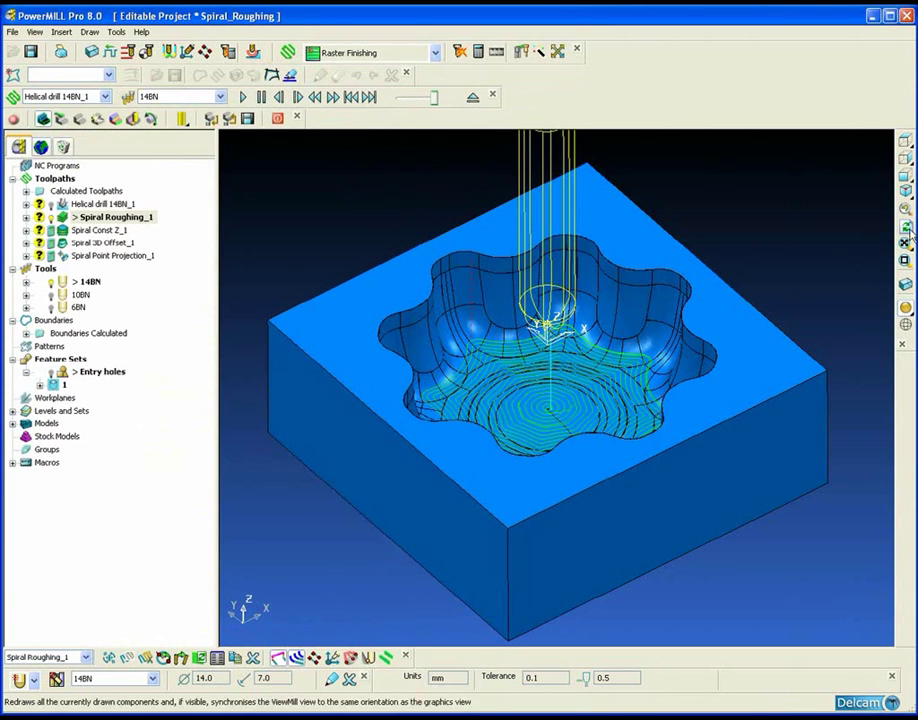
Inspect the spiral roughing toolpath from above without the shaded model, and in an isometric view with the model shaded.
left_click(905, 158)
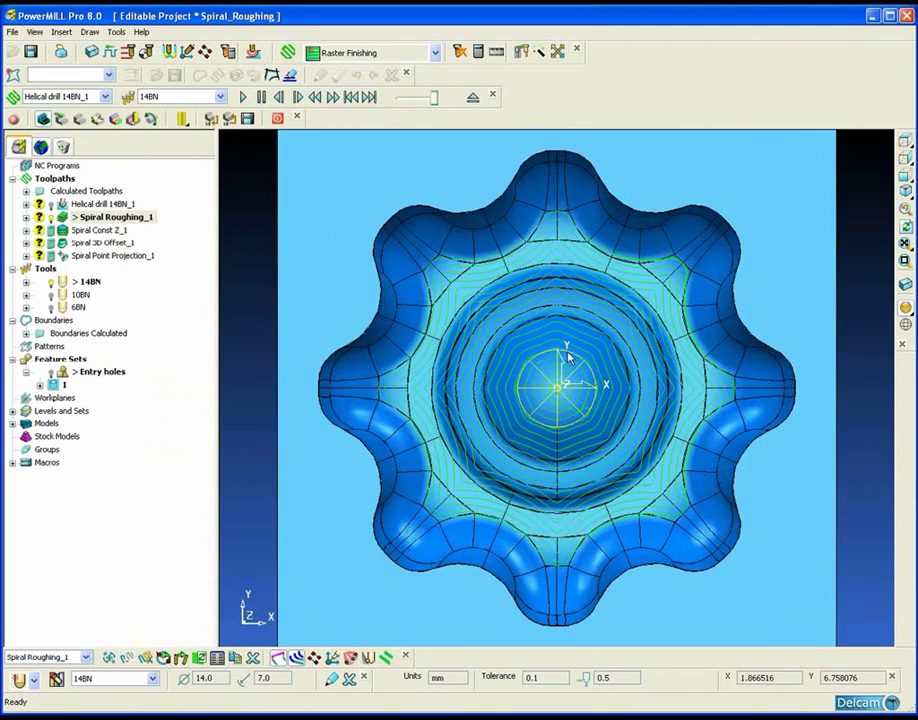
left_click(905, 307)
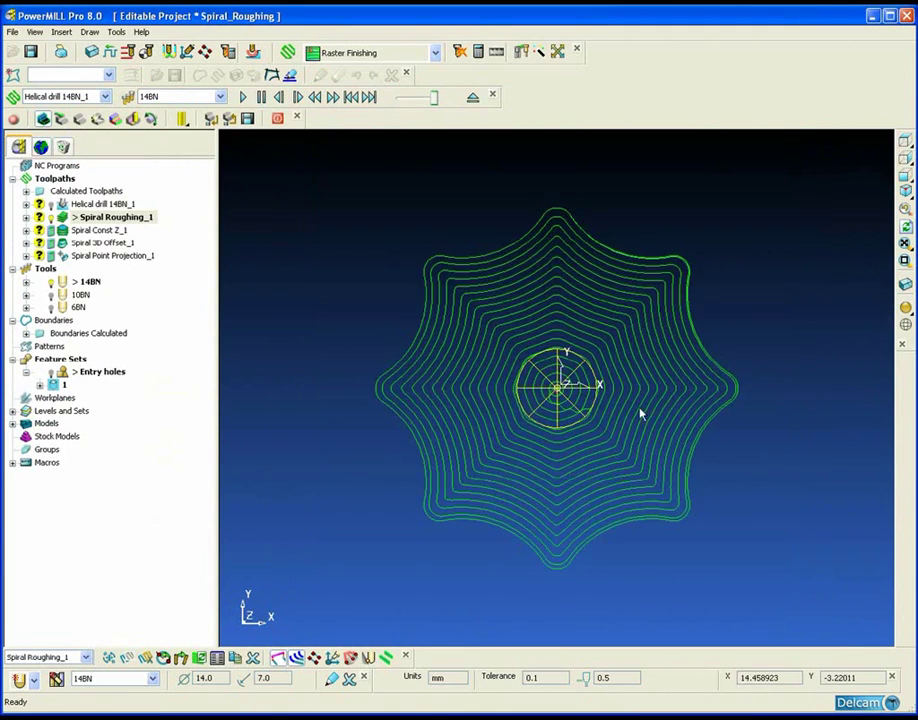
scroll(635, 398, "up", 1)
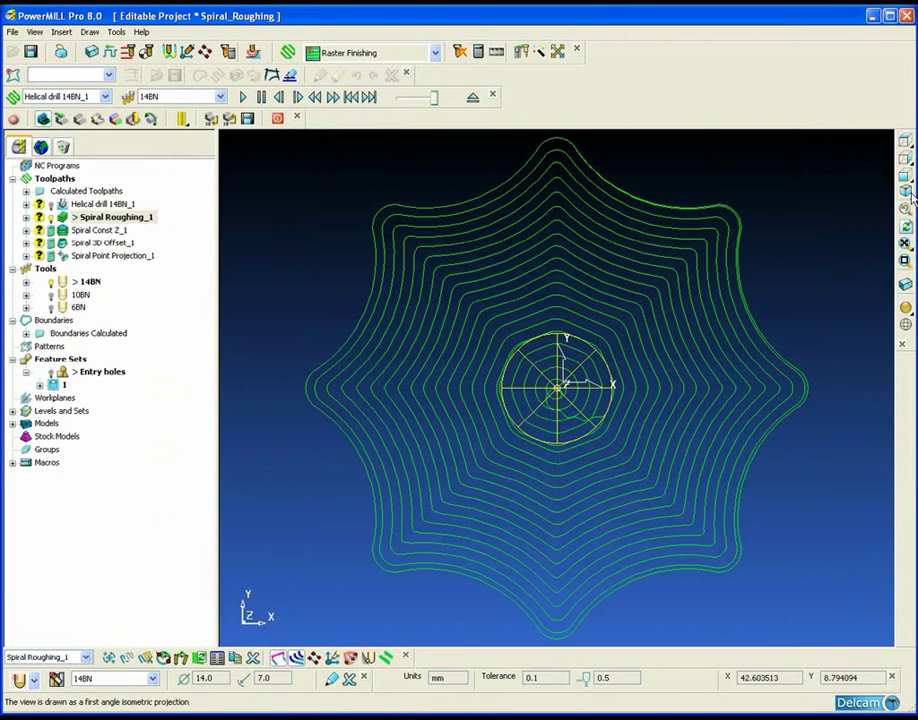
left_click(907, 145)
left_click(906, 193)
left_click(906, 309)
mouse_move(568, 289)
middle_mouse_down()
mouse_move(545, 506)
mouse_move(573, 375)
middle_mouse_up()
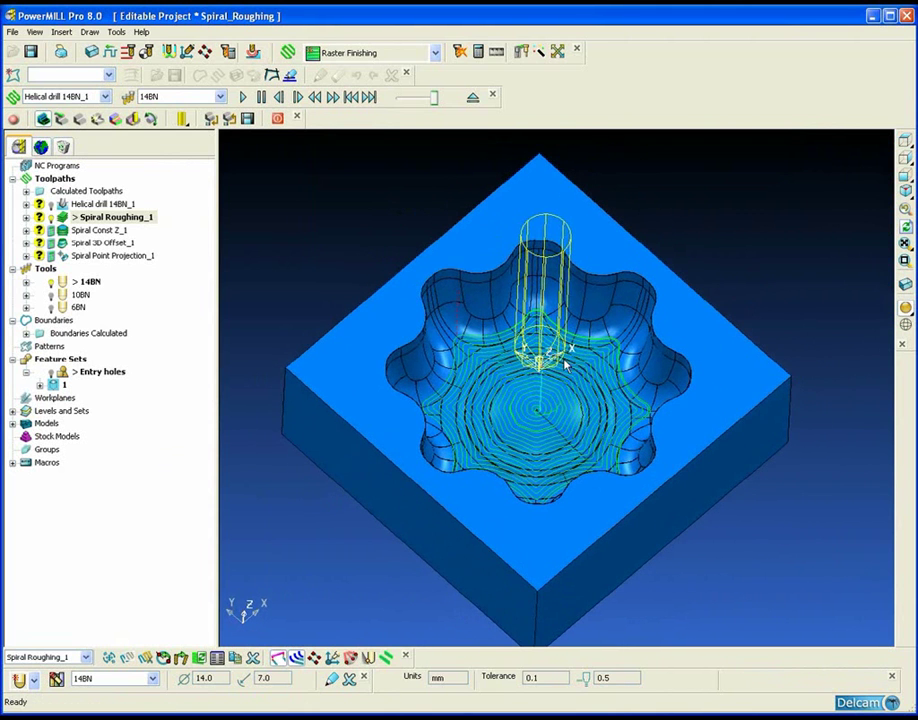
Simulate the Spiral Roughing_1 toolpath from its start to its end on the ViewMill stock.
right_click(74, 219)
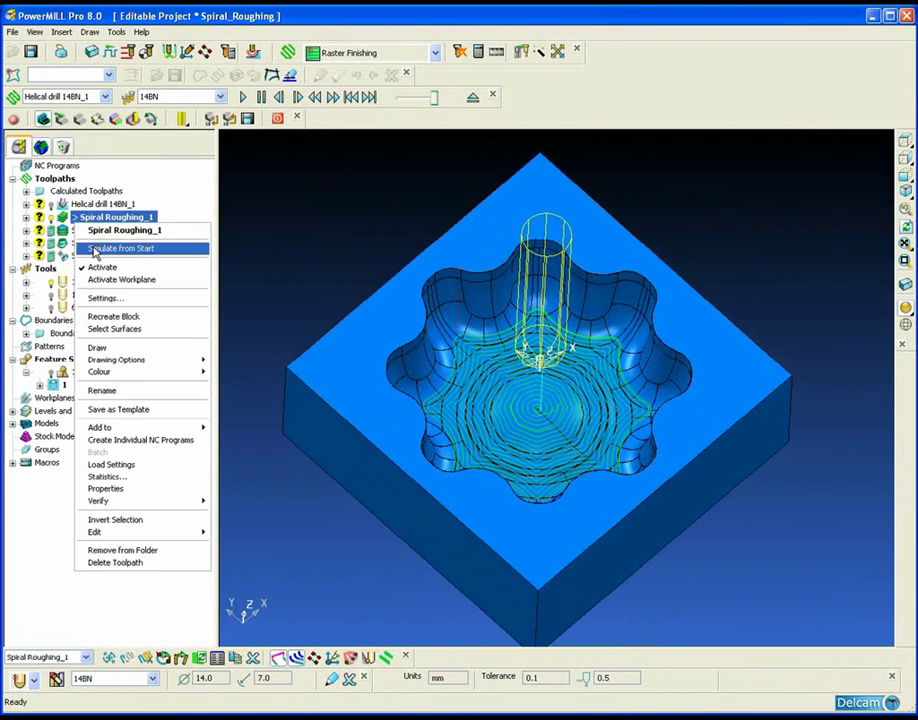
left_click(96, 248)
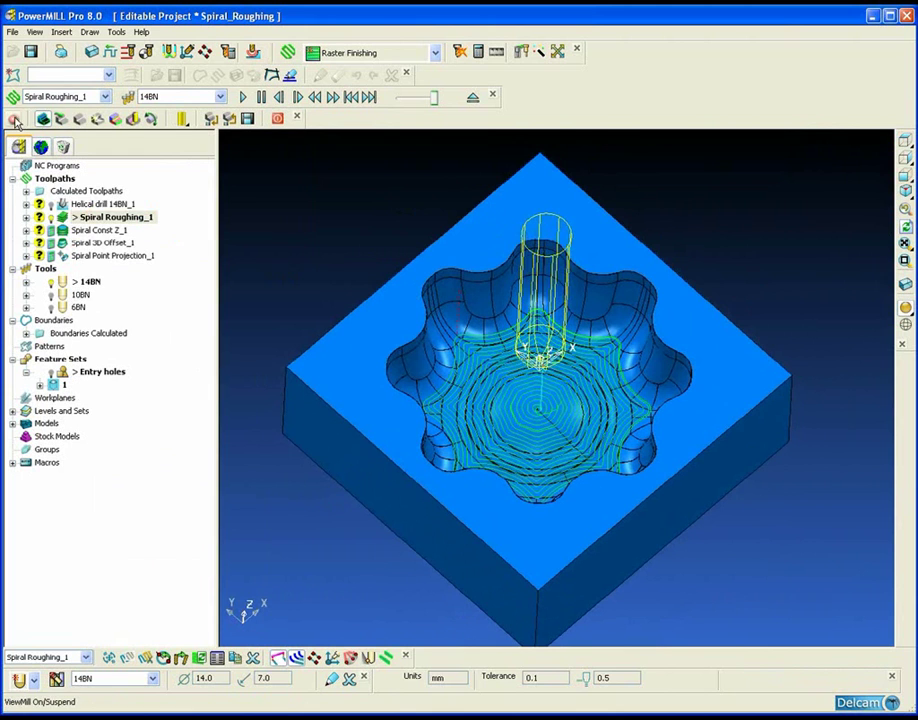
left_click(116, 120)
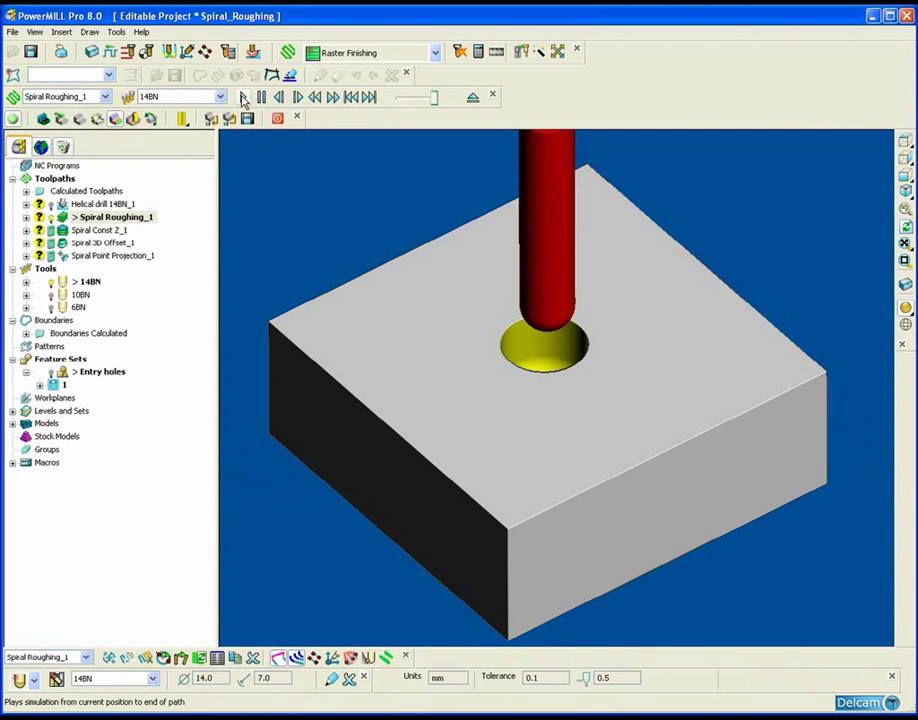
left_click(242, 98)
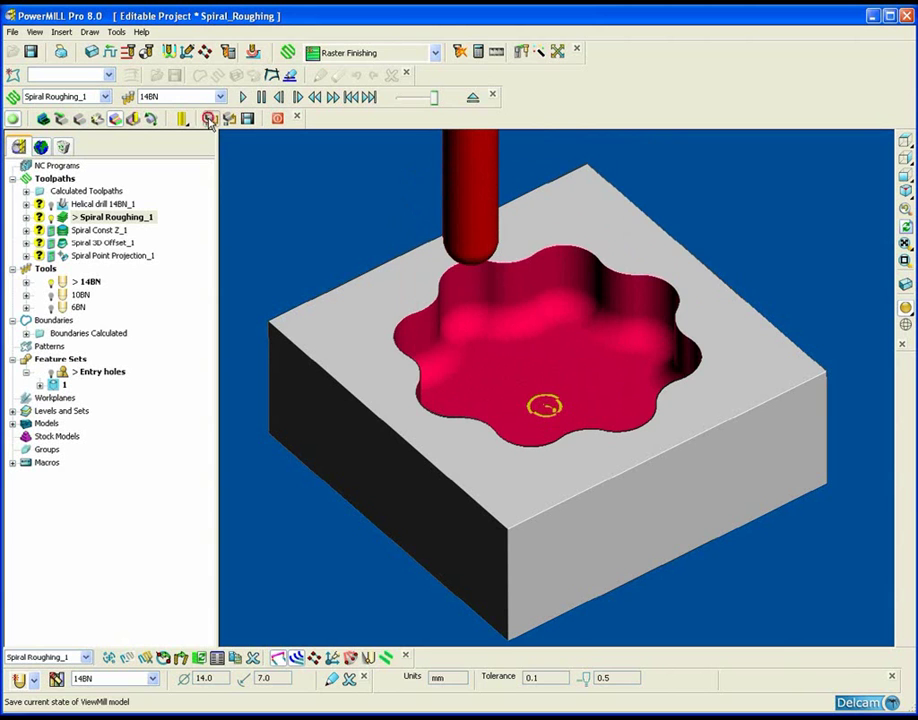
Return from ViewMill to the model, activate the Spiral Const Z_1 toolpath and open its settings for editing.
left_click(46, 120)
double_click(61, 231)
right_click(62, 232)
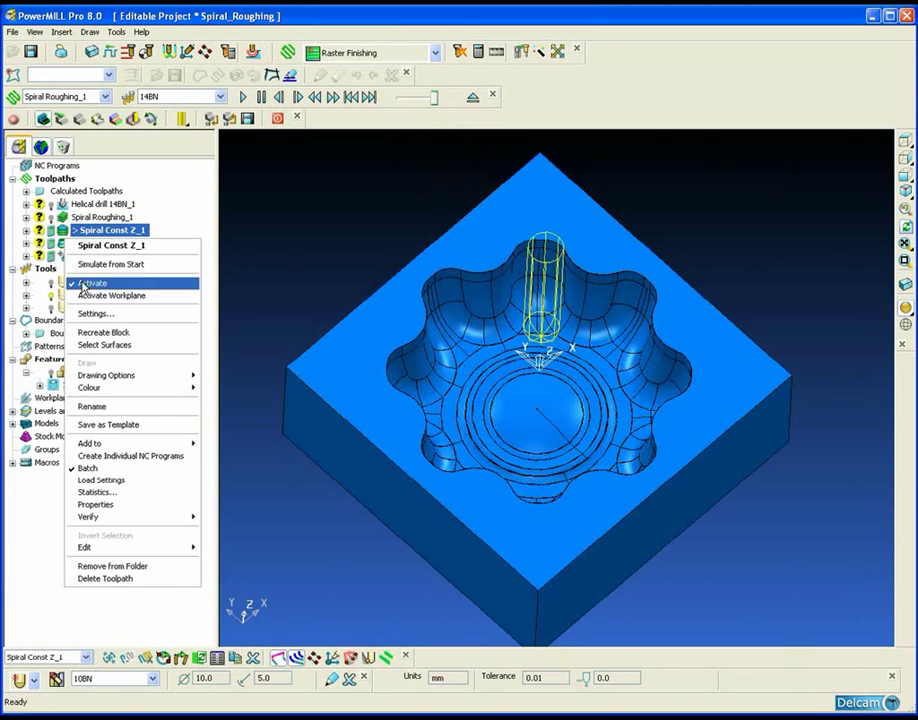
left_click(94, 311)
middle_click_drag(474, 376, 578, 346)
left_click_drag(318, 104, 313, 159)
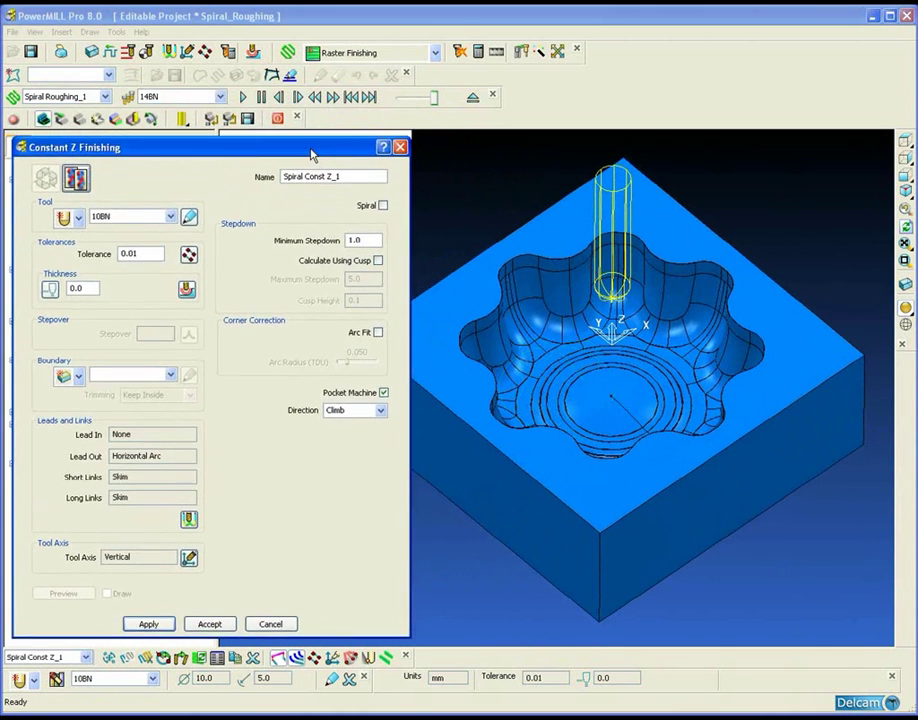
Display the block more opaquely and set its minimum Z limit to -20.5.
left_click(91, 52)
left_click(218, 458)
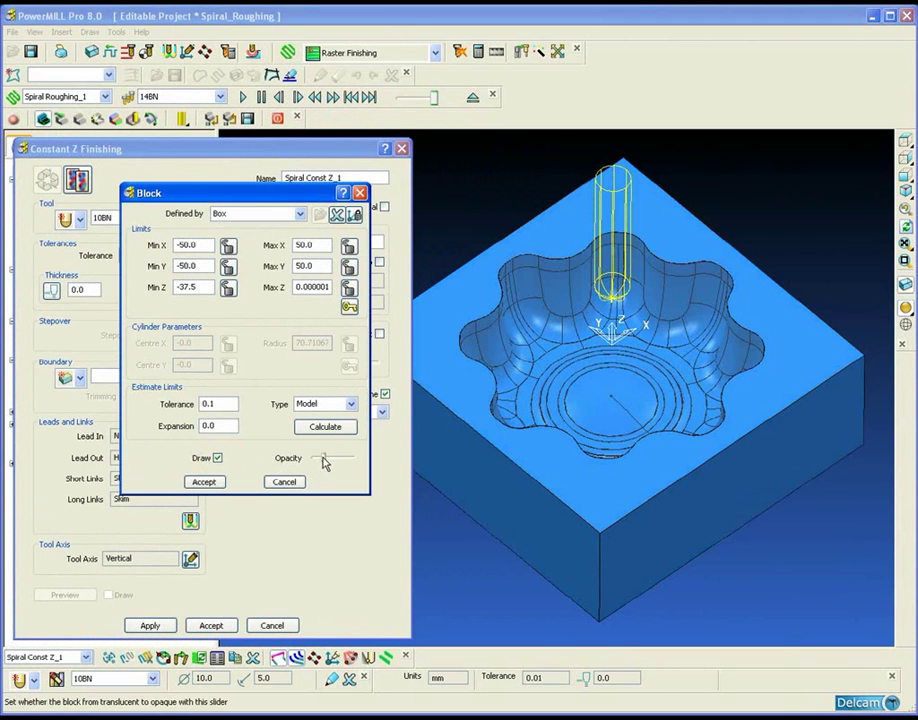
left_click_drag(345, 462, 347, 460)
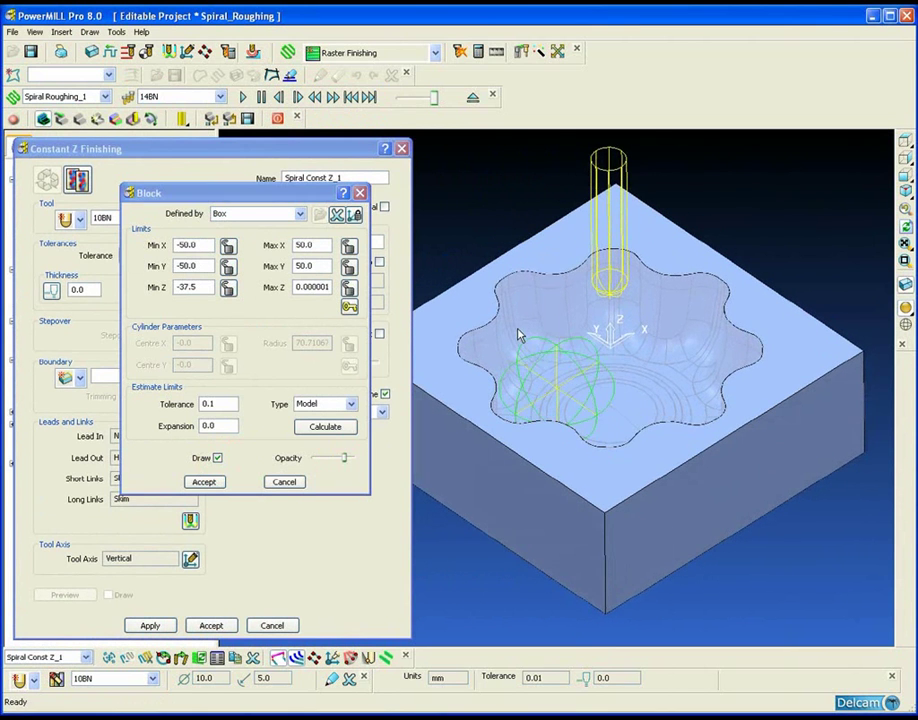
double_click(190, 287)
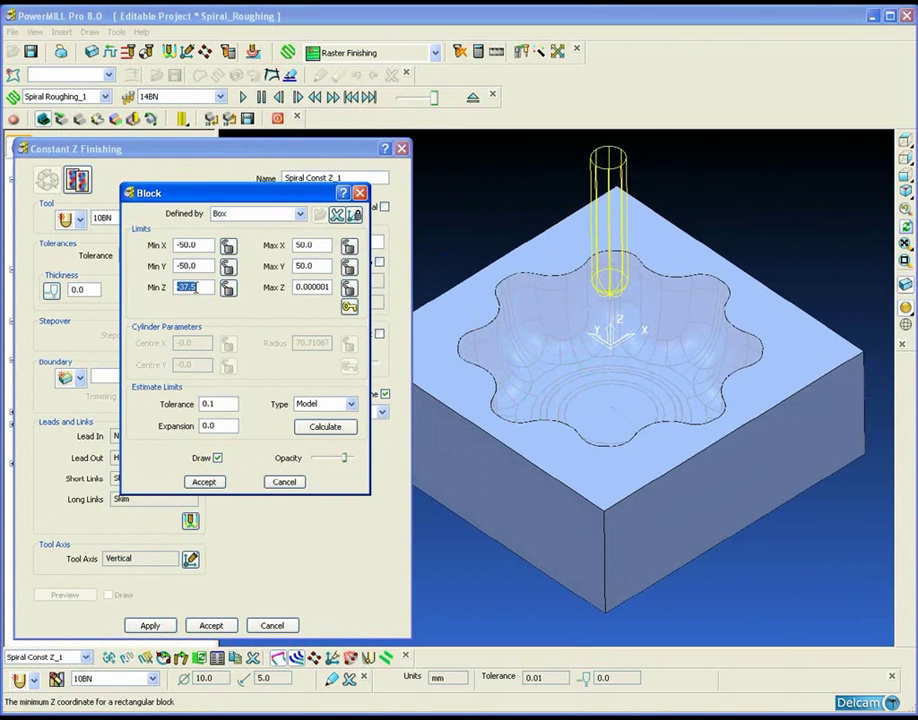
type("-20.5")
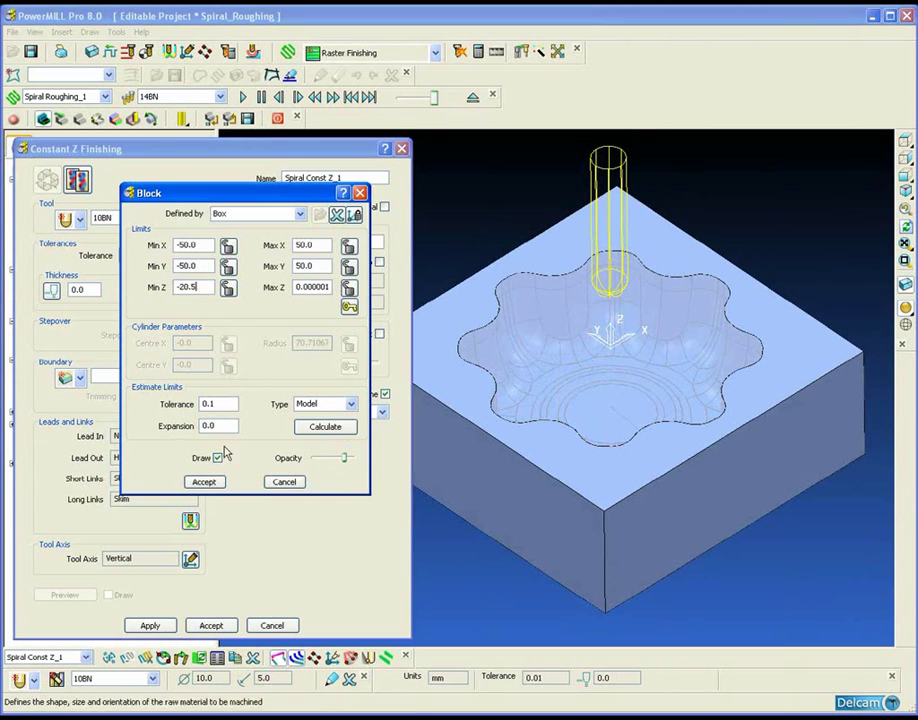
left_click(205, 481)
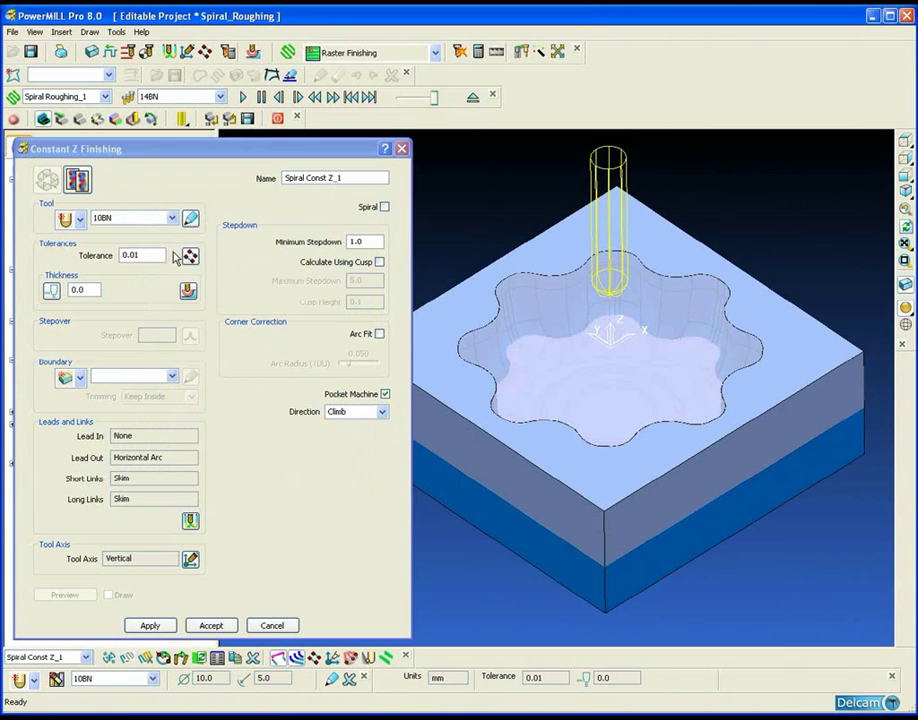
Enable the Spiral option for constant Z finishing, calculate the Spiral Const Z_1 toolpath and close its settings.
left_click(383, 207)
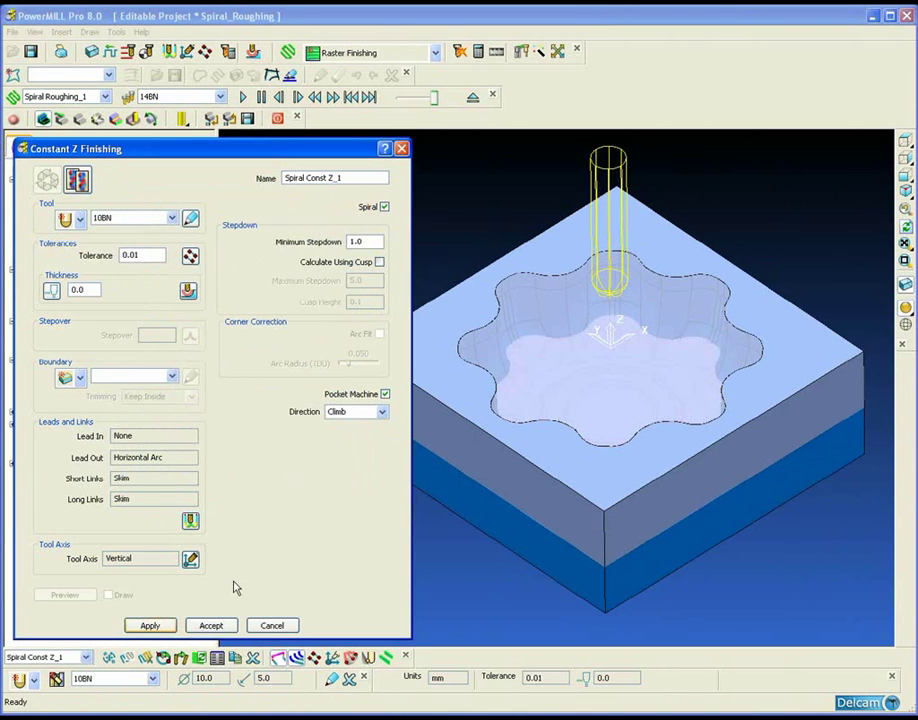
key("Return")
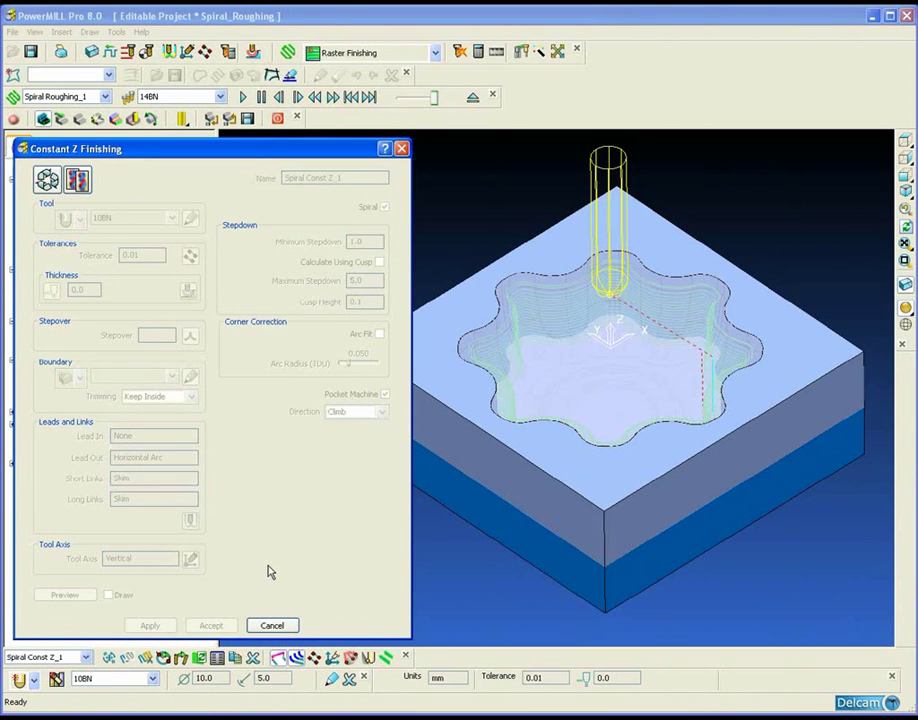
left_click(269, 625)
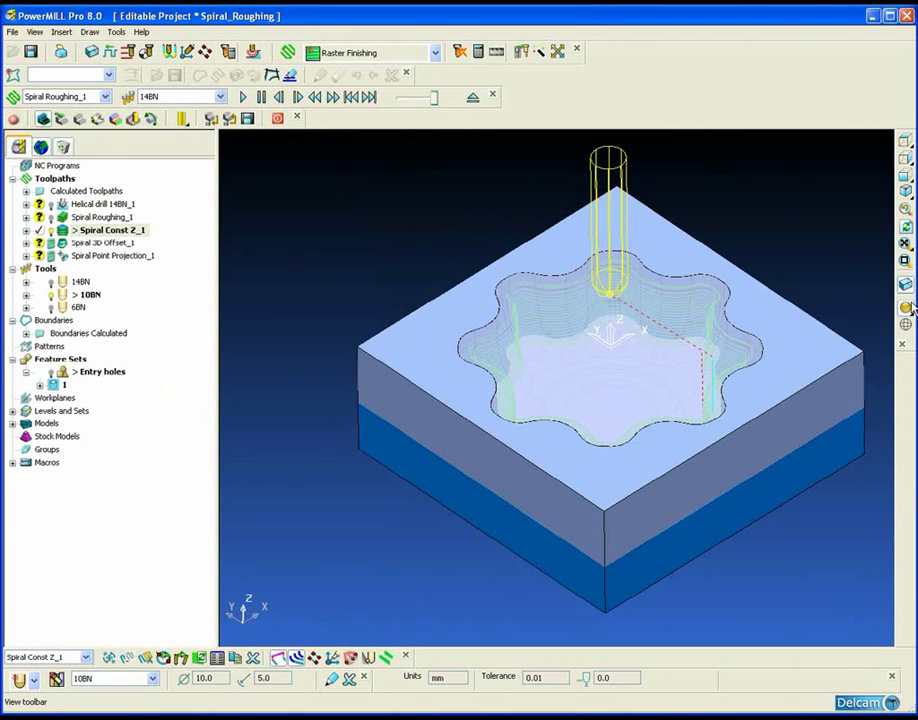
Hide the block and examine the spiral constant Z passes up close from the side without the shaded model.
left_click(906, 286)
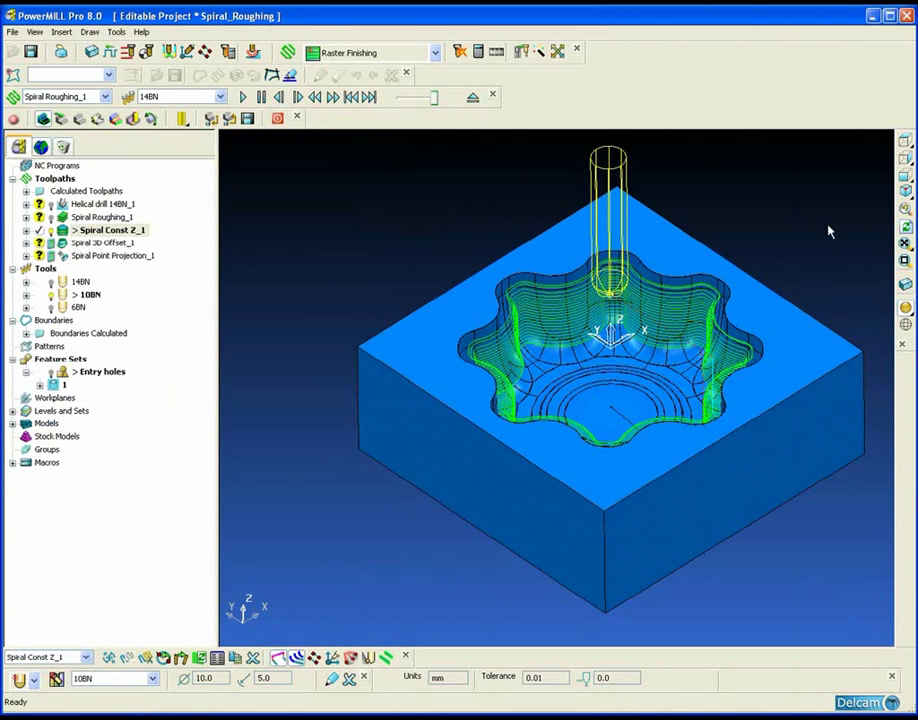
left_click(904, 174)
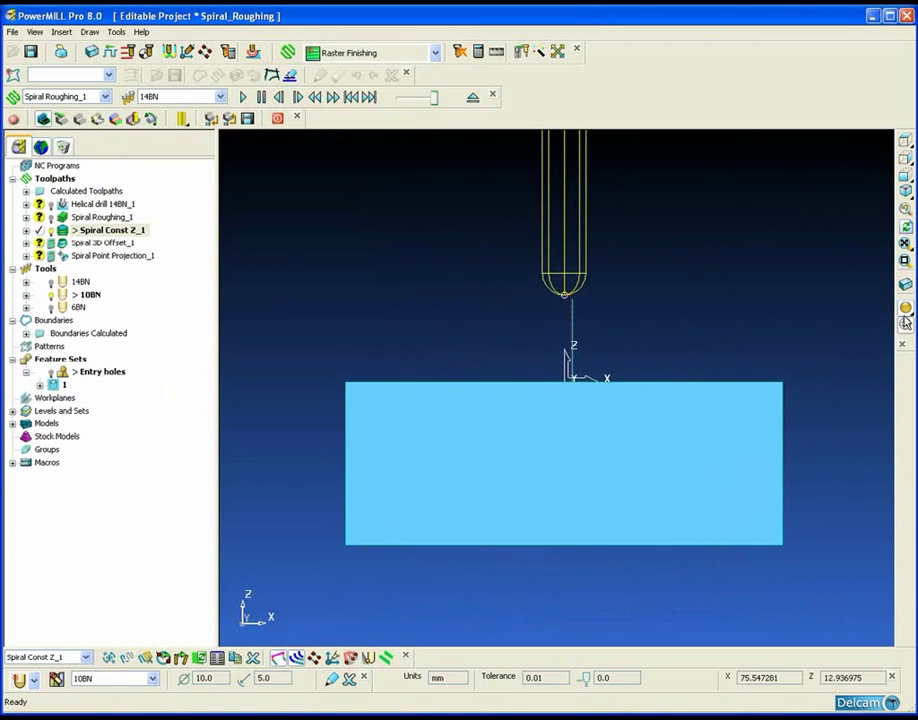
left_click(904, 312)
middle_click_drag(649, 453, 640, 393, "shift")
left_click(904, 322)
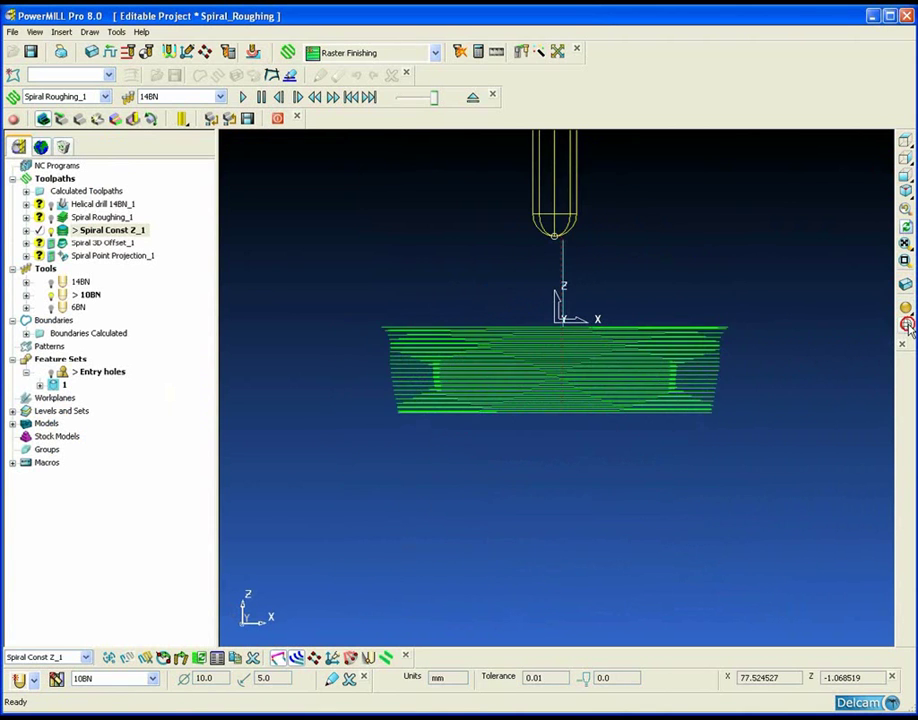
scroll(701, 365, "up", 5)
middle_click_drag(701, 349, 702, 352)
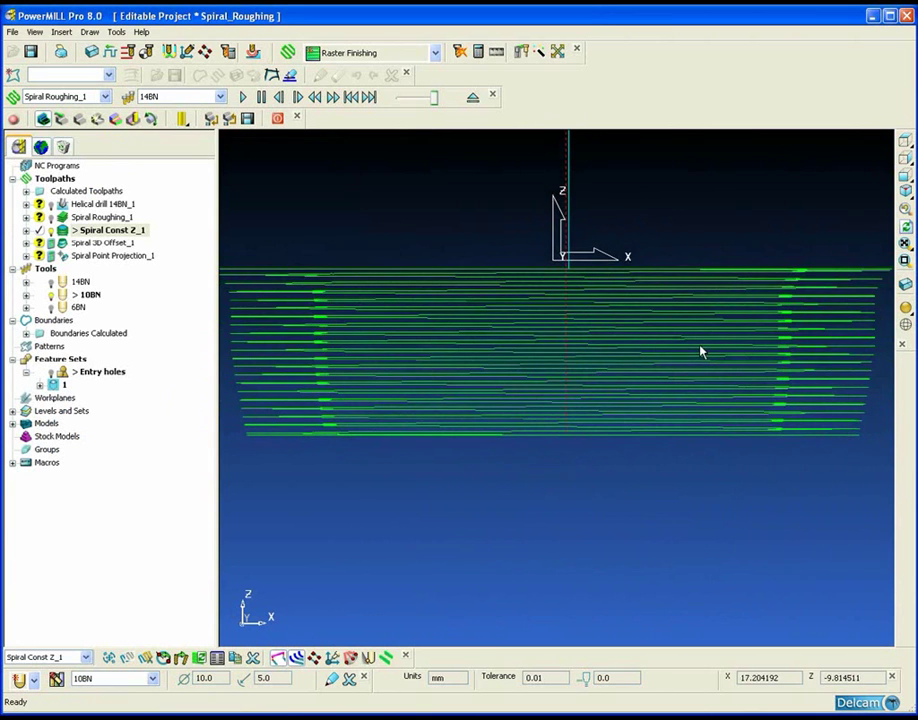
left_click(905, 307)
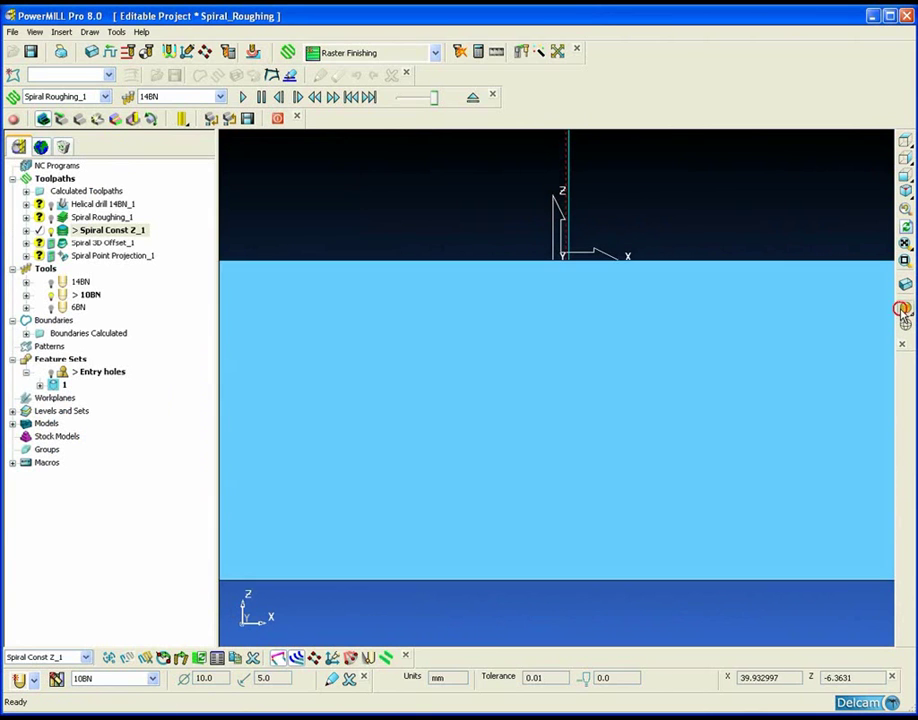
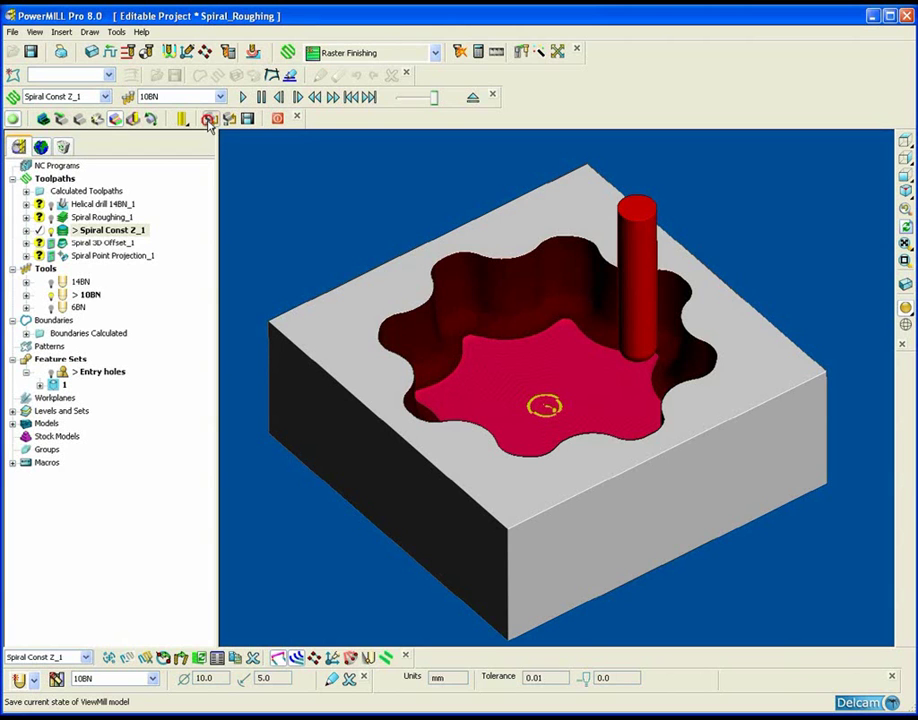
Leave the simulation view and create a new pattern from the lowest pass of the Spiral Const Z_1 toolpath.
left_click(13, 119)
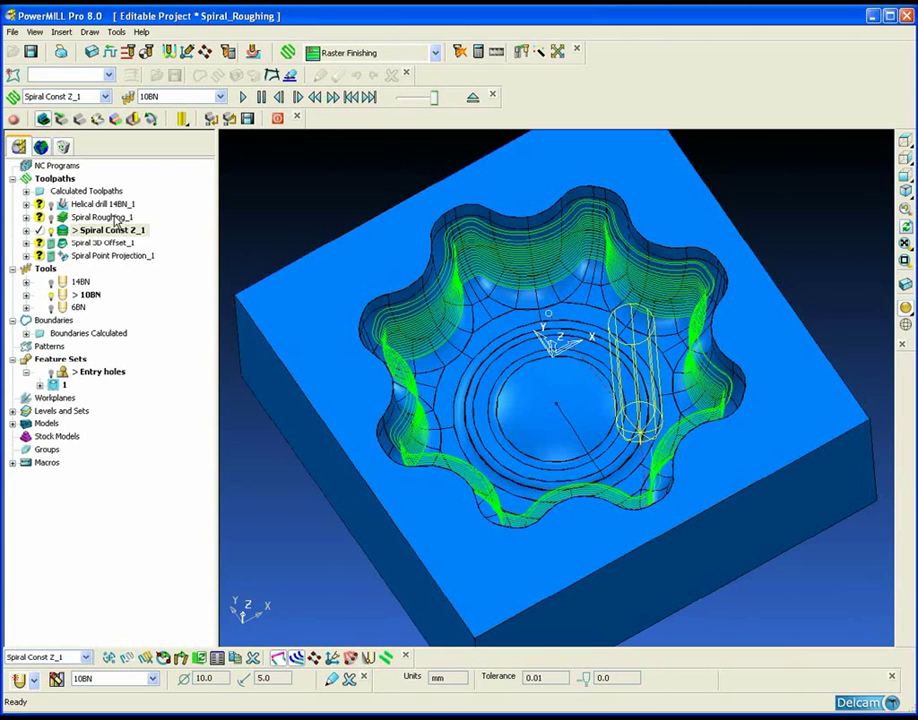
middle_click_drag(460, 320, 588, 345)
left_click(905, 283)
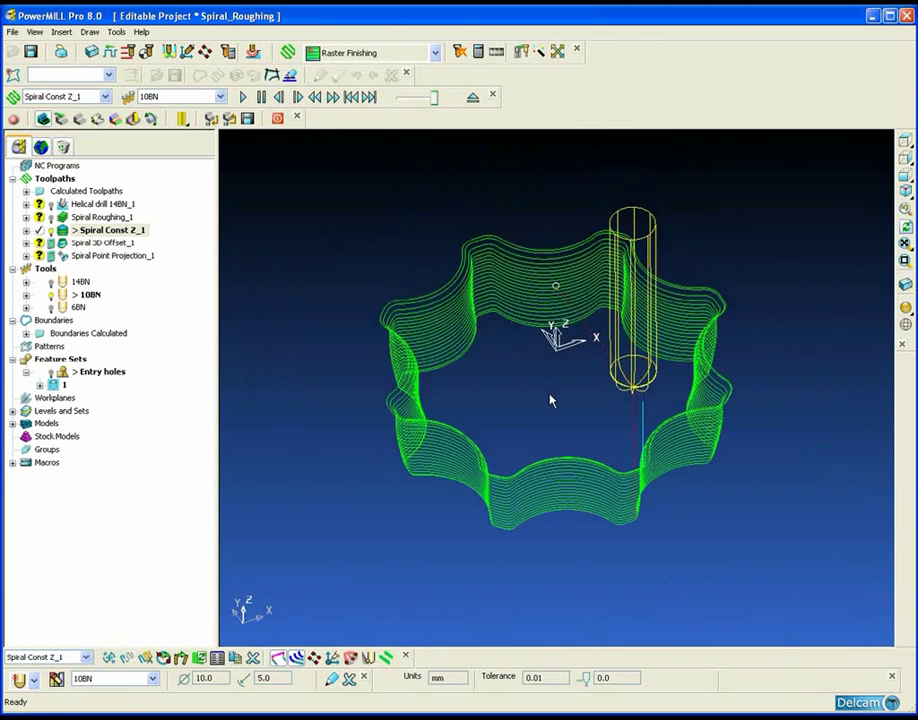
scroll(508, 403, "up", 3)
scroll(508, 403, "up", 5)
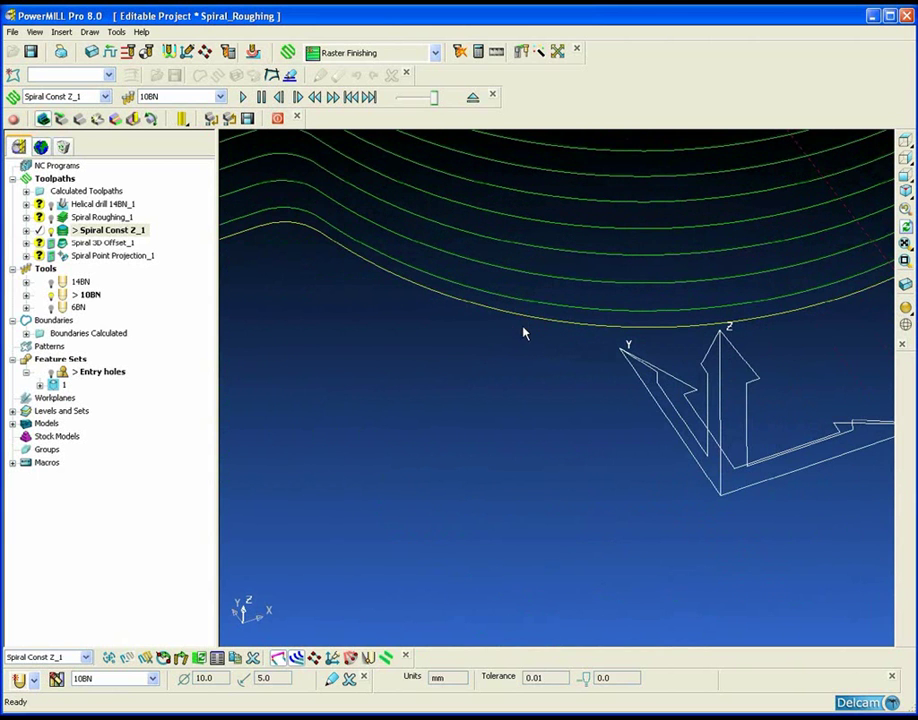
left_click(13, 74)
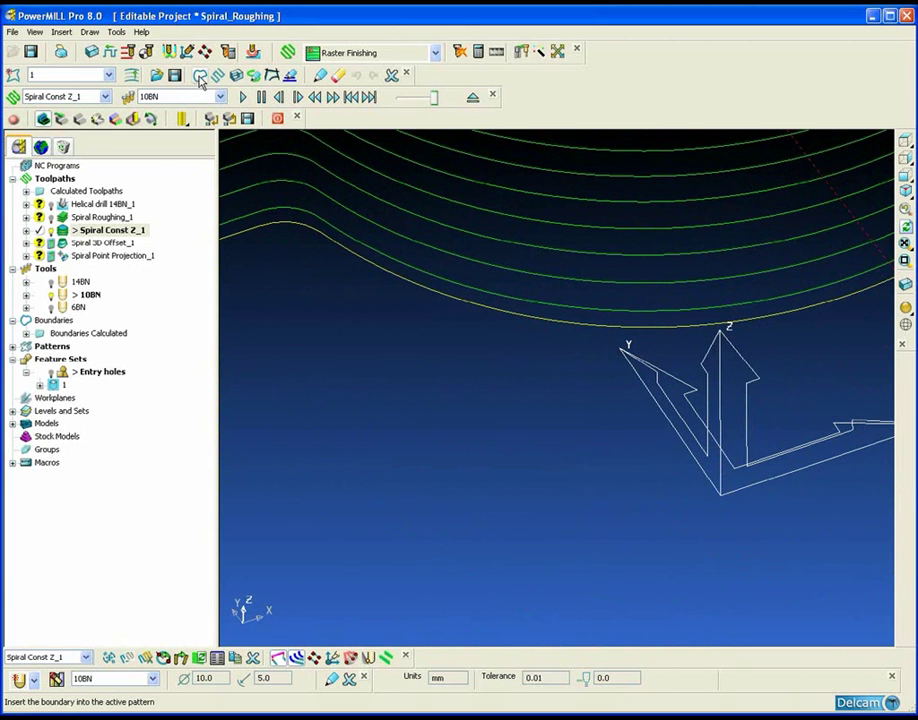
left_click(216, 78)
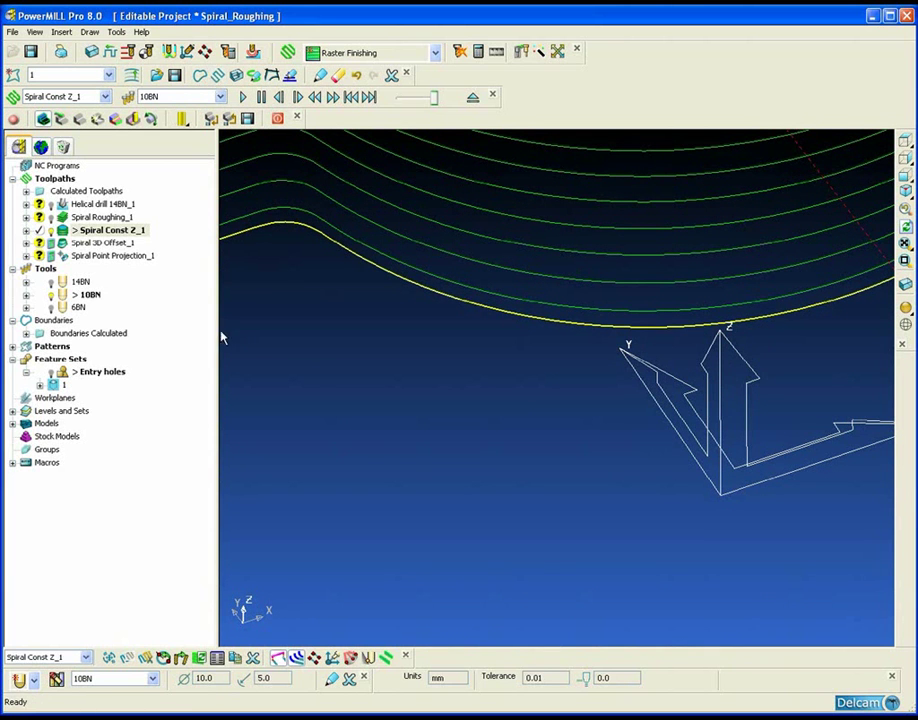
Deactivate the Spiral Const Z_1 toolpath to leave only the pattern curve and tool in view.
scroll(385, 383, "down", 6)
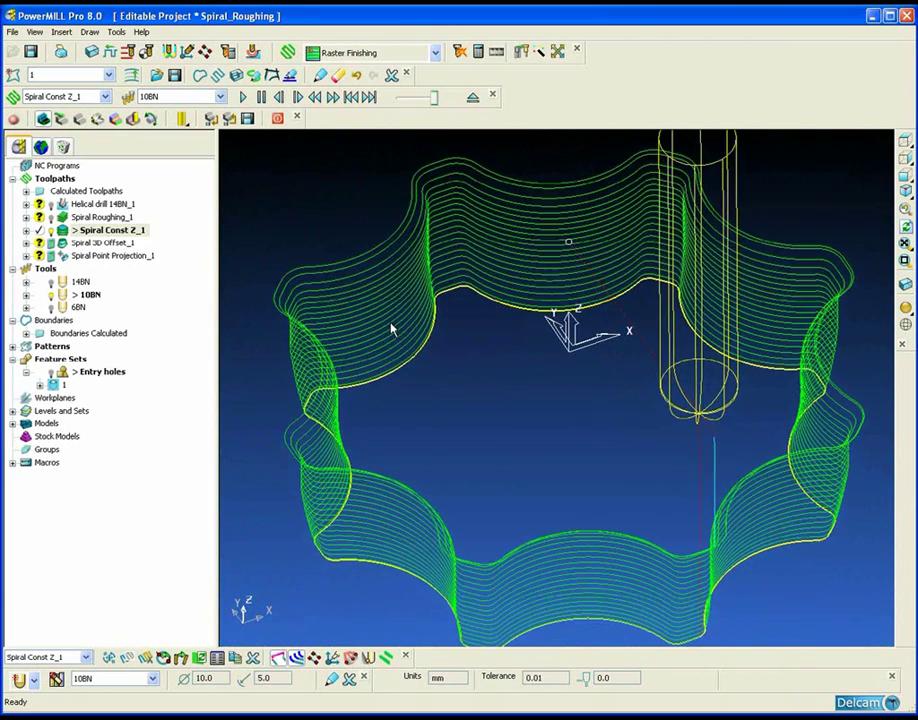
double_click(70, 231)
middle_click_drag(434, 344, 425, 282)
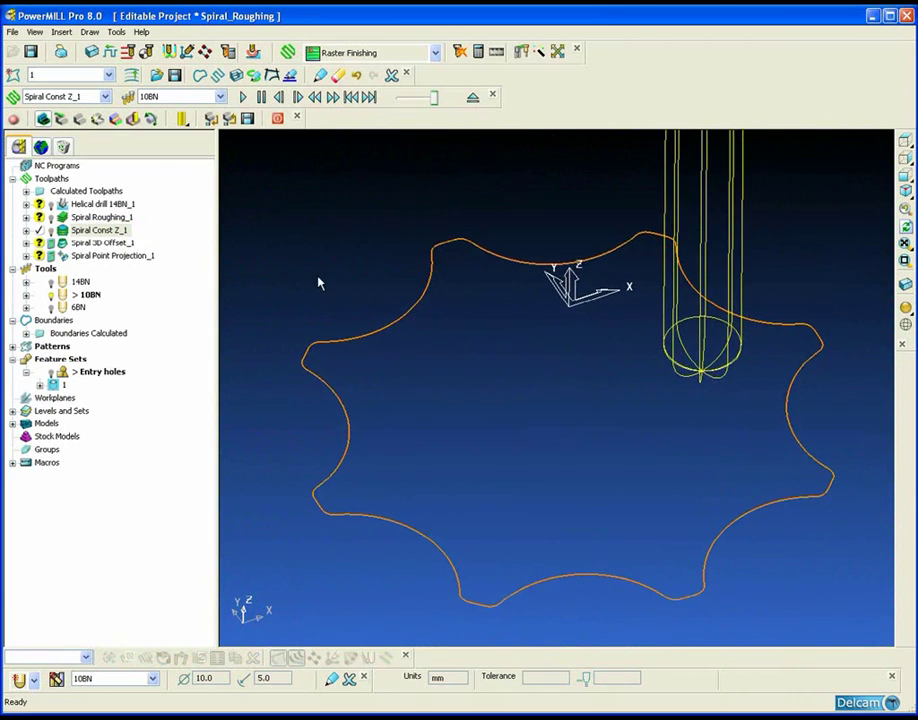
Create a user-defined boundary by inserting pattern 1, and accept it.
right_click(52, 320)
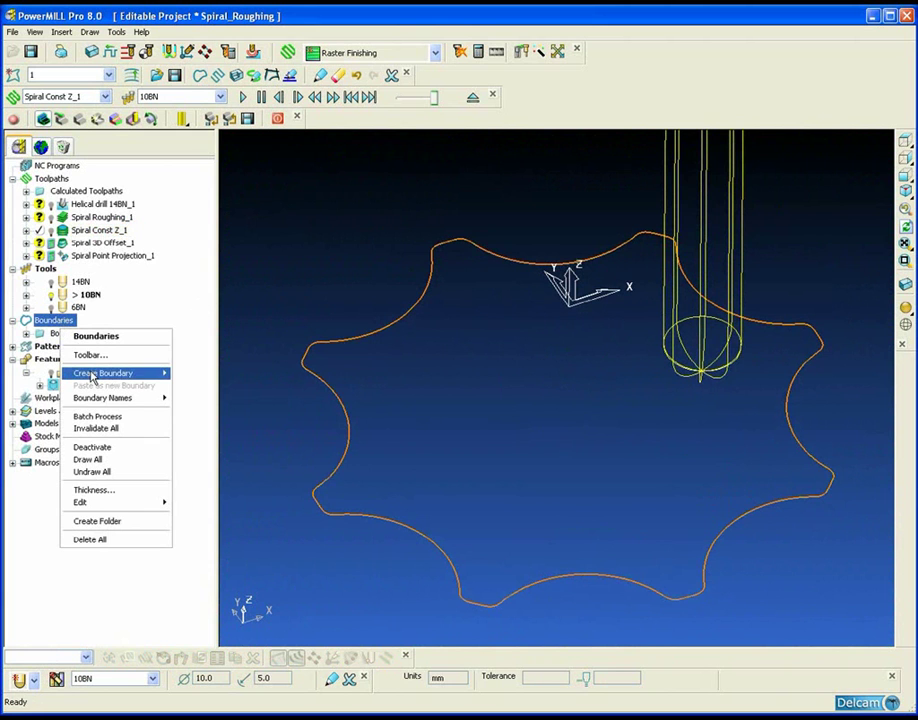
mouse_move(102, 373)
left_click(216, 494)
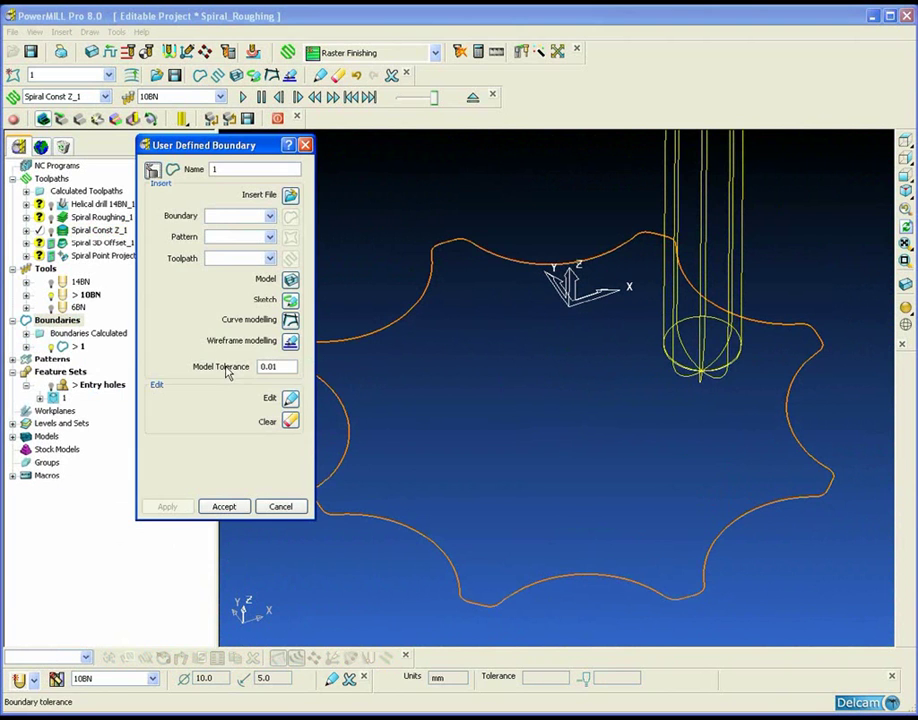
left_click(269, 237)
left_click(268, 246)
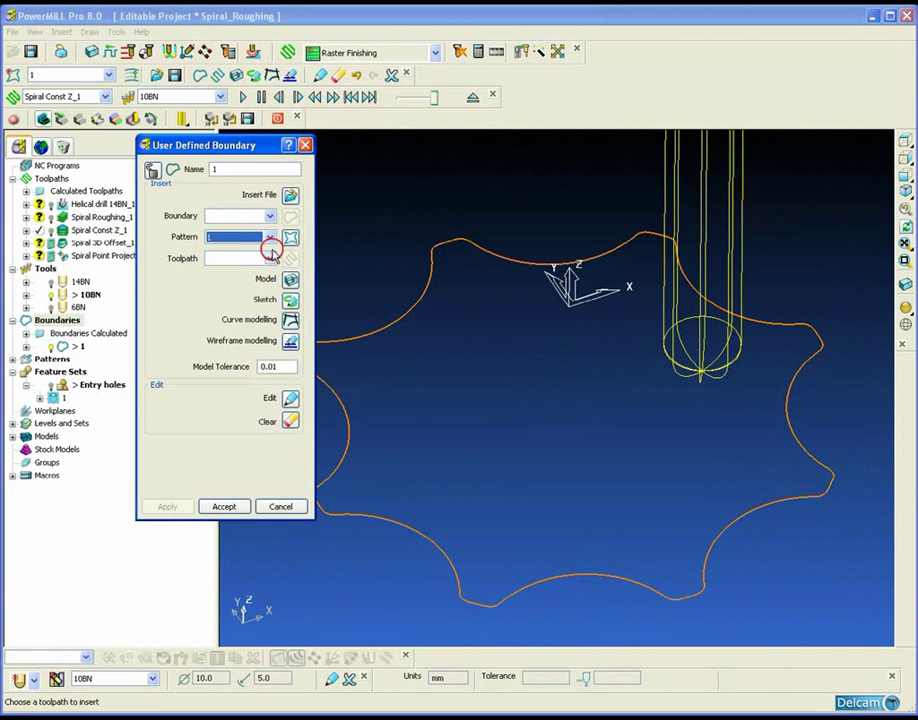
left_click(290, 237)
left_click(226, 507)
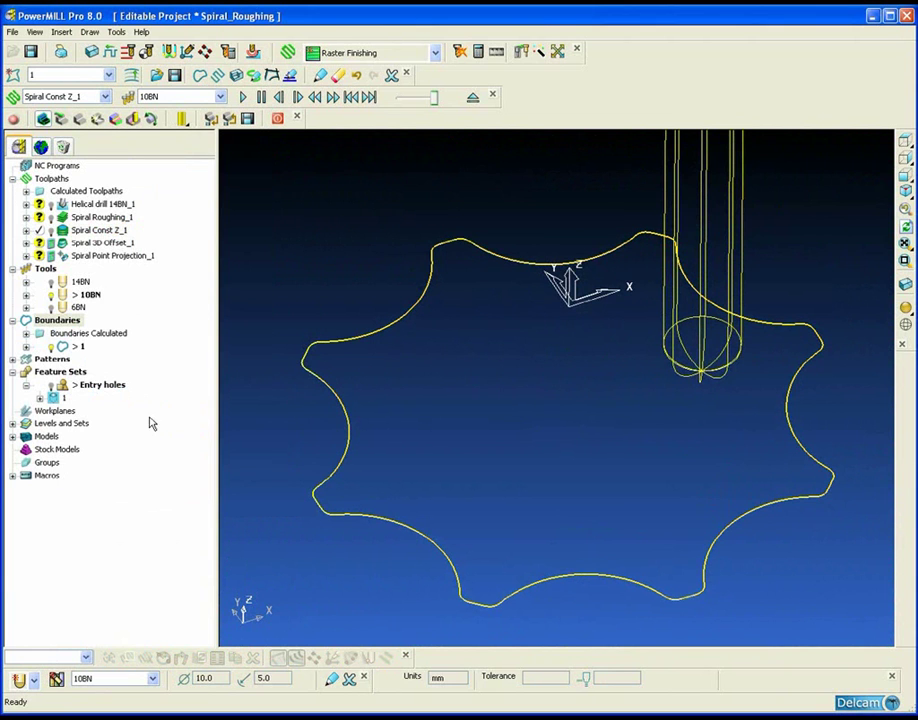
Hide pattern 1 and shade the model to view the boundary on the pocket surface.
left_click(13, 360)
left_click(58, 373)
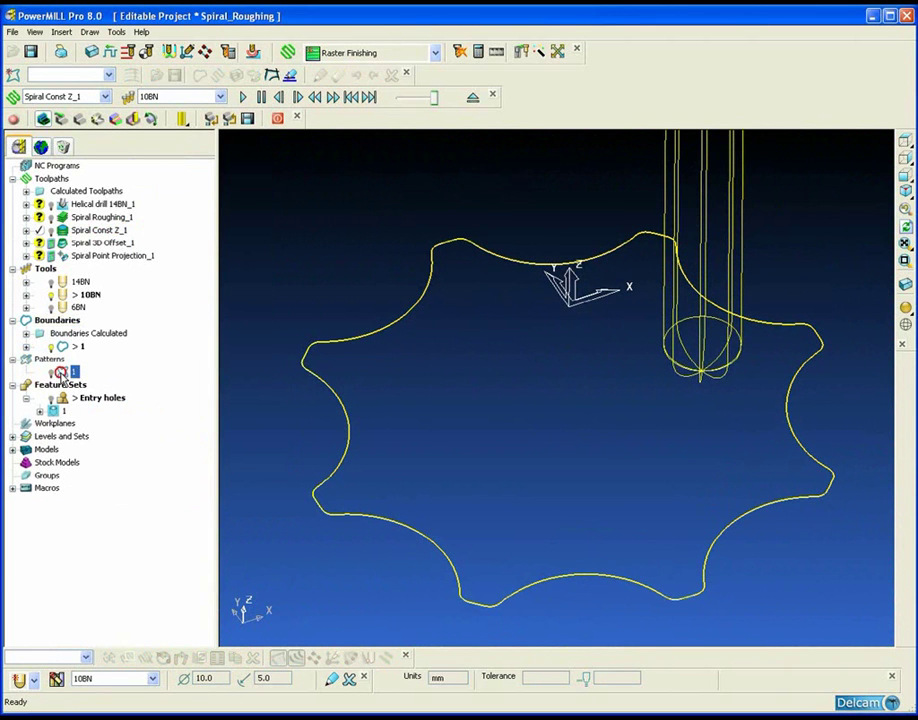
left_click(905, 308)
mouse_move(700, 330)
middle_mouse_down()
mouse_move(639, 311)
mouse_move(530, 323)
middle_mouse_up()
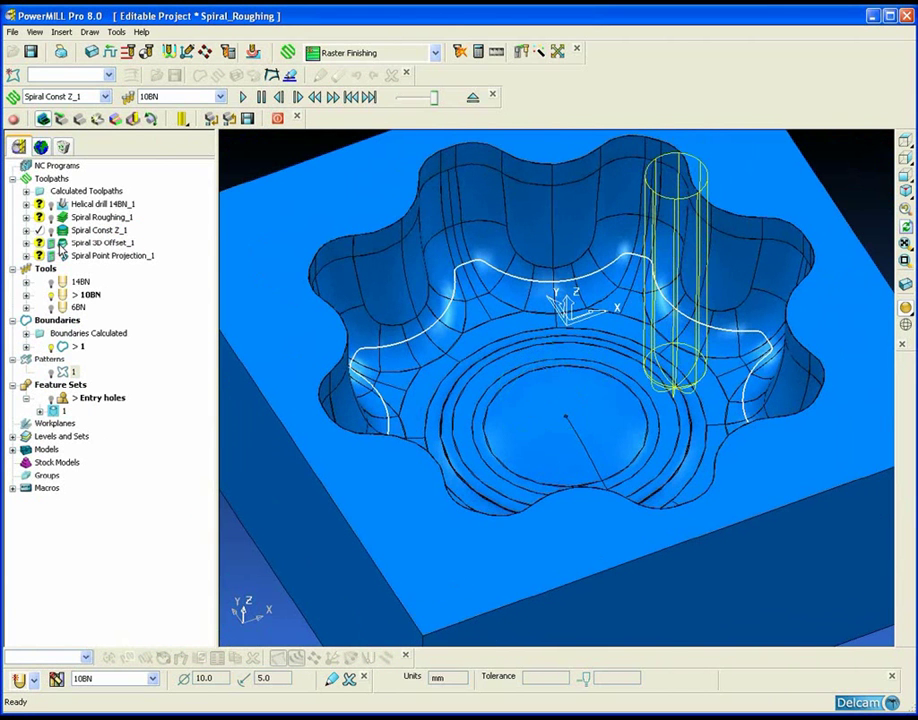
Activate Spiral 3D Offset_1, open its settings for editing, assign boundary 1 and enable the Spiral option.
double_click(62, 244)
right_click(64, 246)
left_click(80, 327)
left_click(170, 375)
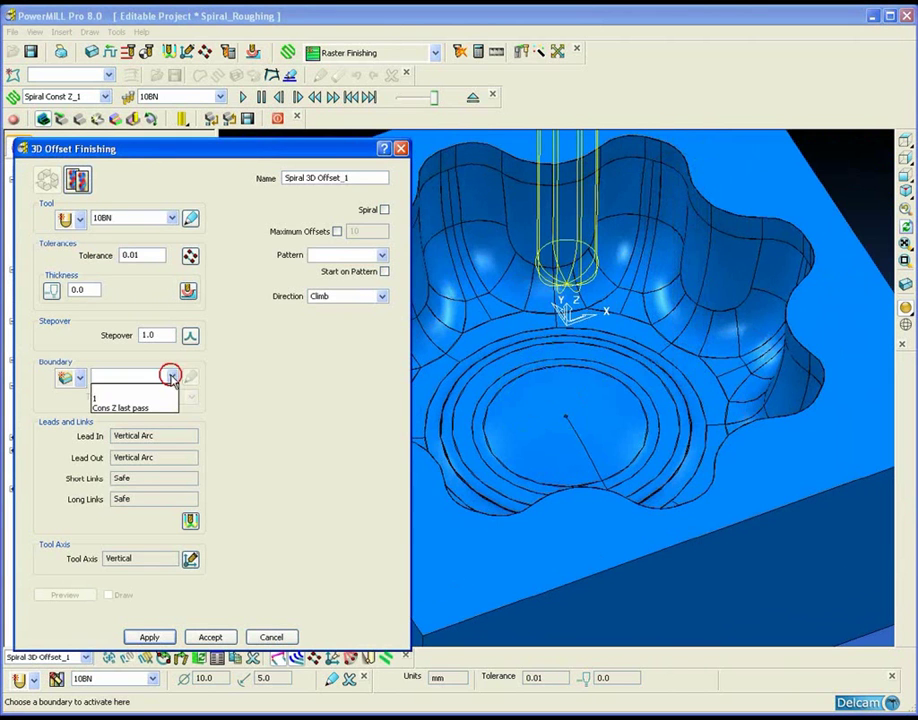
left_click(102, 389)
left_click(383, 210)
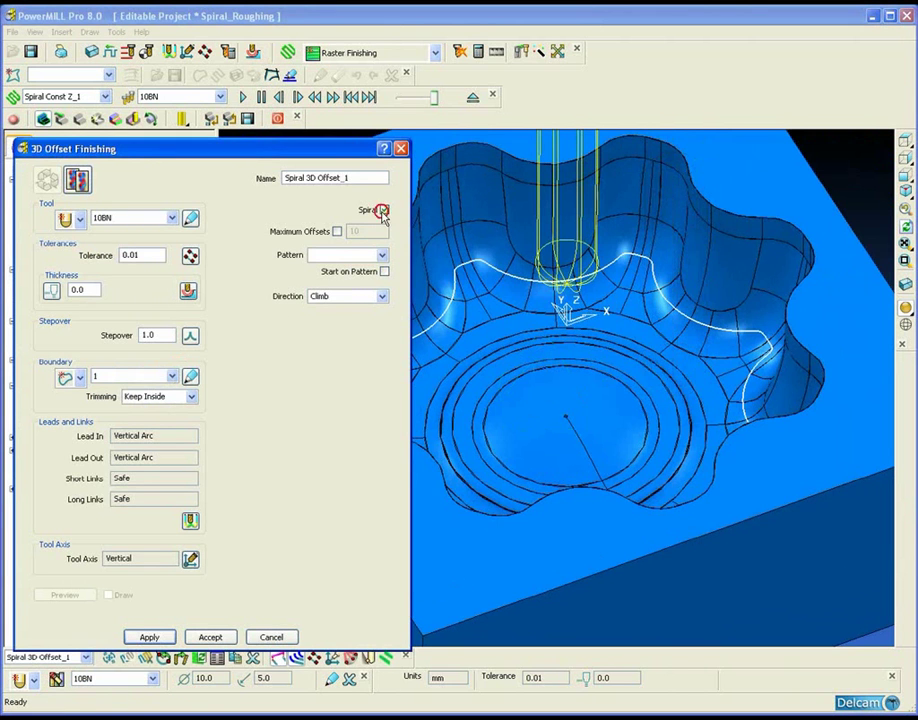
Calculate the Spiral 3D Offset_1 toolpath inside boundary 1 and close its settings.
scroll(507, 357, "up", 2)
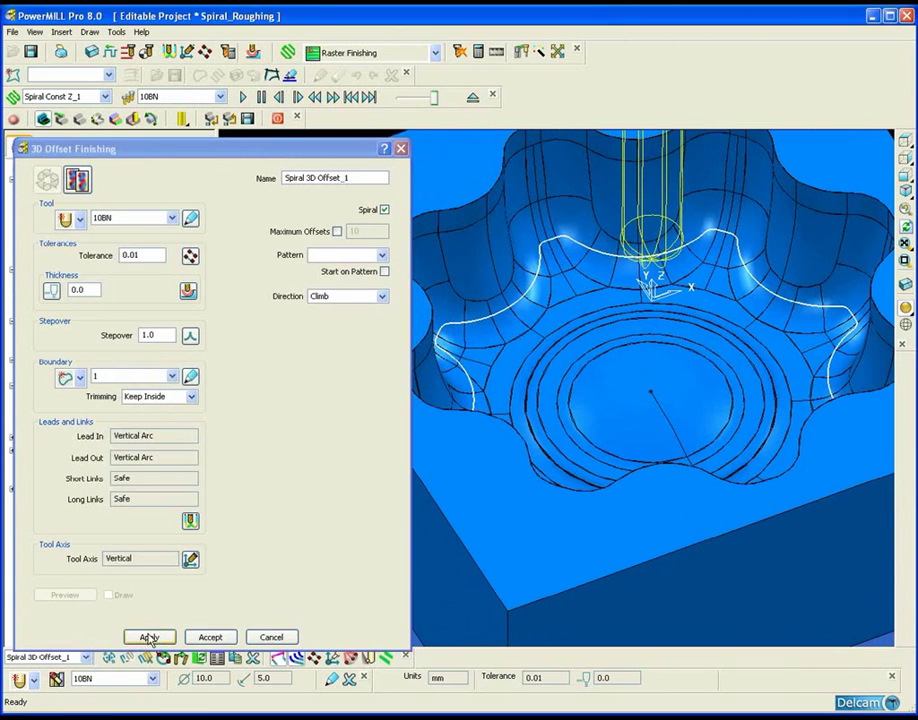
left_click(148, 637)
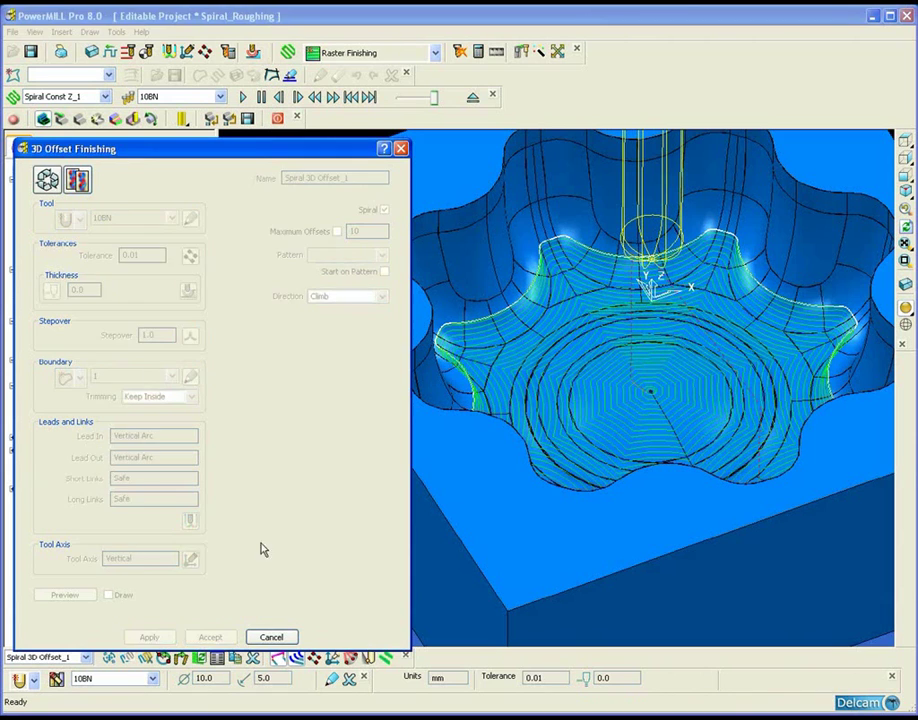
left_click(270, 638)
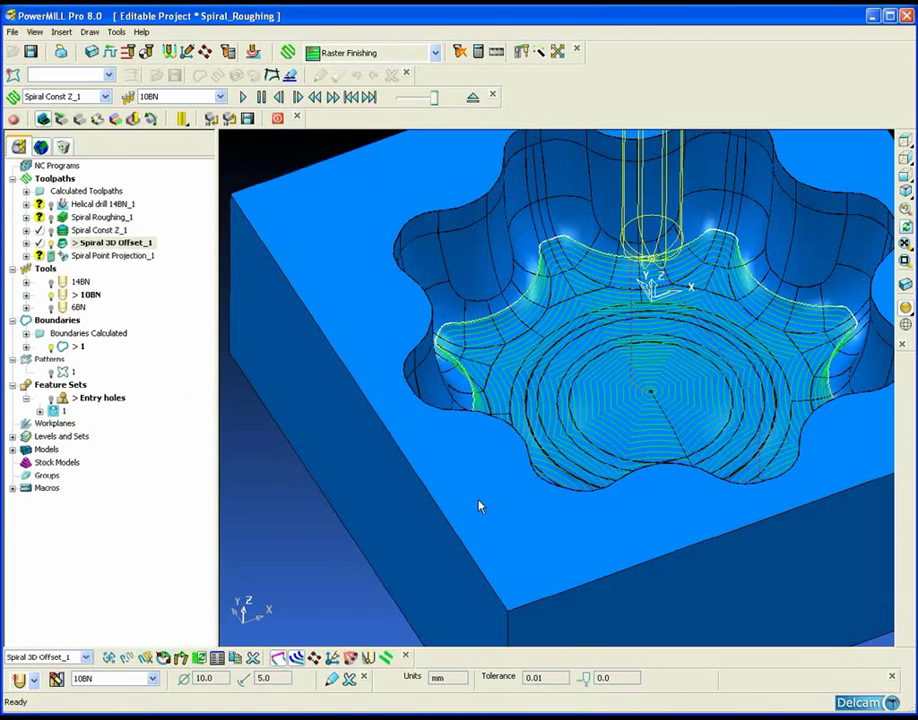
Examine the Spiral 3D Offset_1 toolpath from above without and with model shading, and return to an isometric view.
left_click(904, 141)
left_click(903, 309)
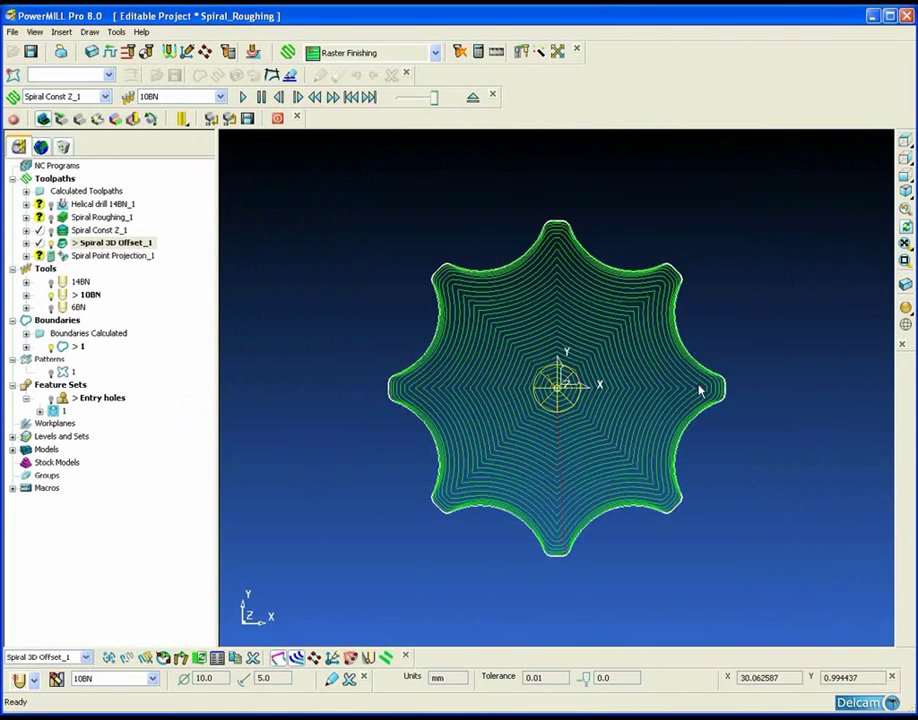
scroll(700, 390, "up", 2)
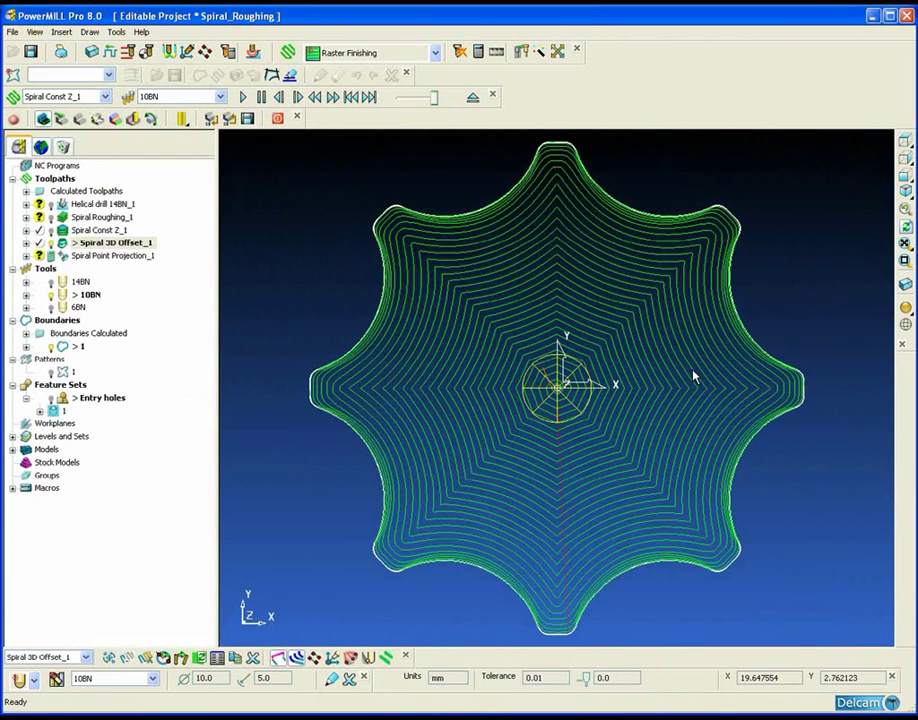
left_click(904, 308)
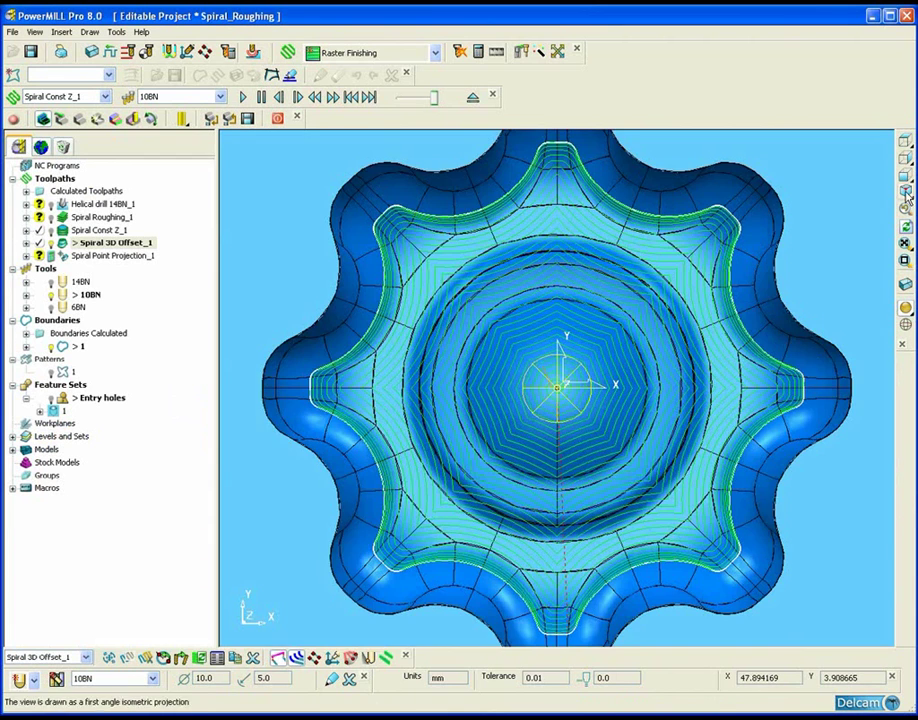
left_click(904, 158)
scroll(575, 466, "up", 4)
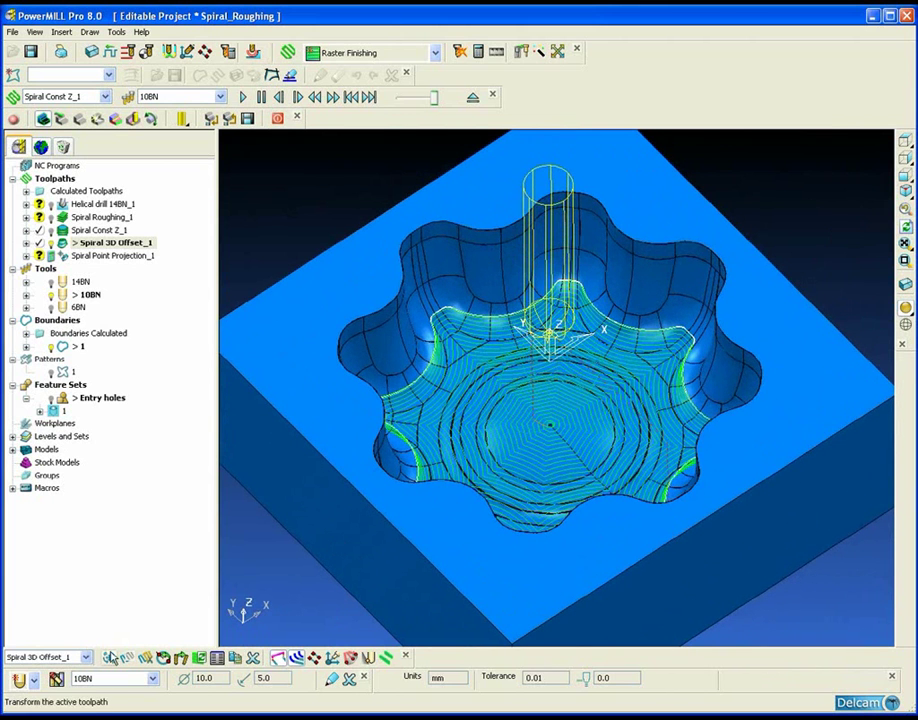
Simulate the Spiral 3D Offset_1 toolpath from its start to check the cutting order.
right_click(94, 247)
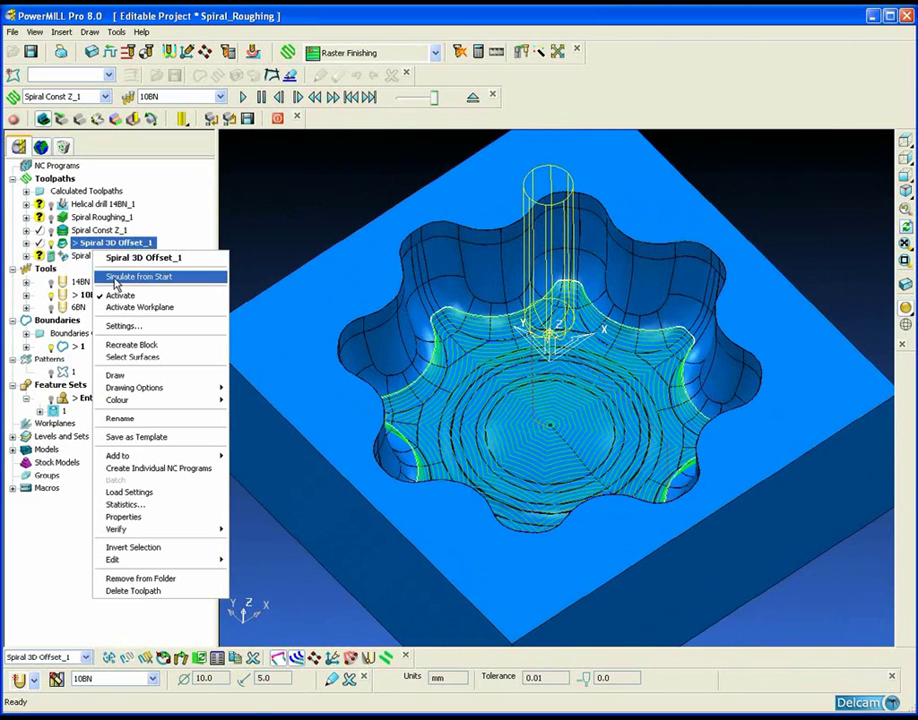
left_click(138, 277)
left_click(244, 97)
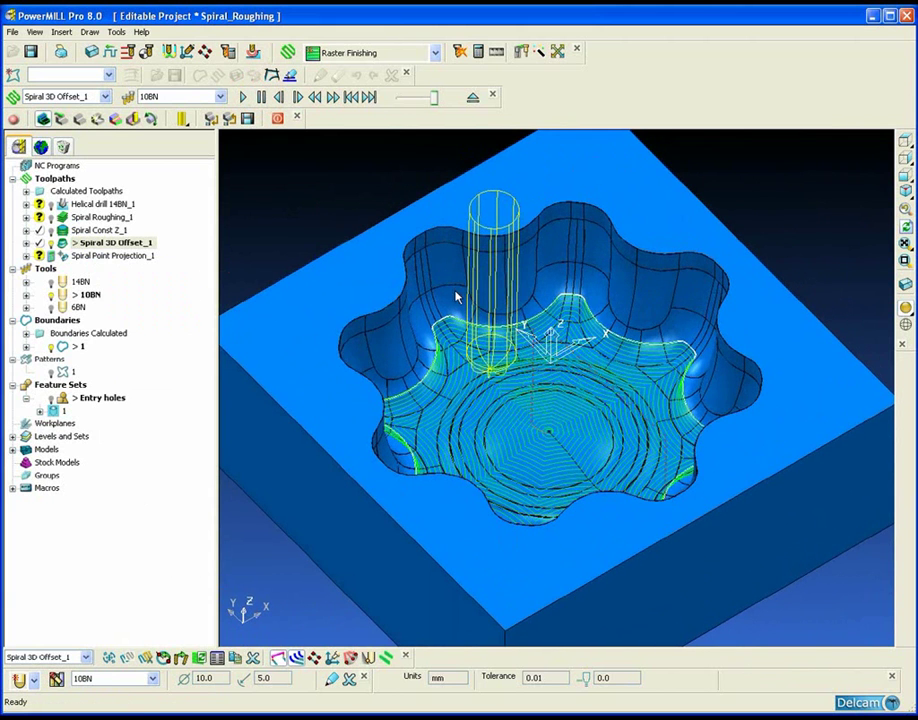
Reverse the direction of all Spiral 3D Offset_1 components in the toolpath listing so machining runs from the centre outwards.
left_click(217, 658)
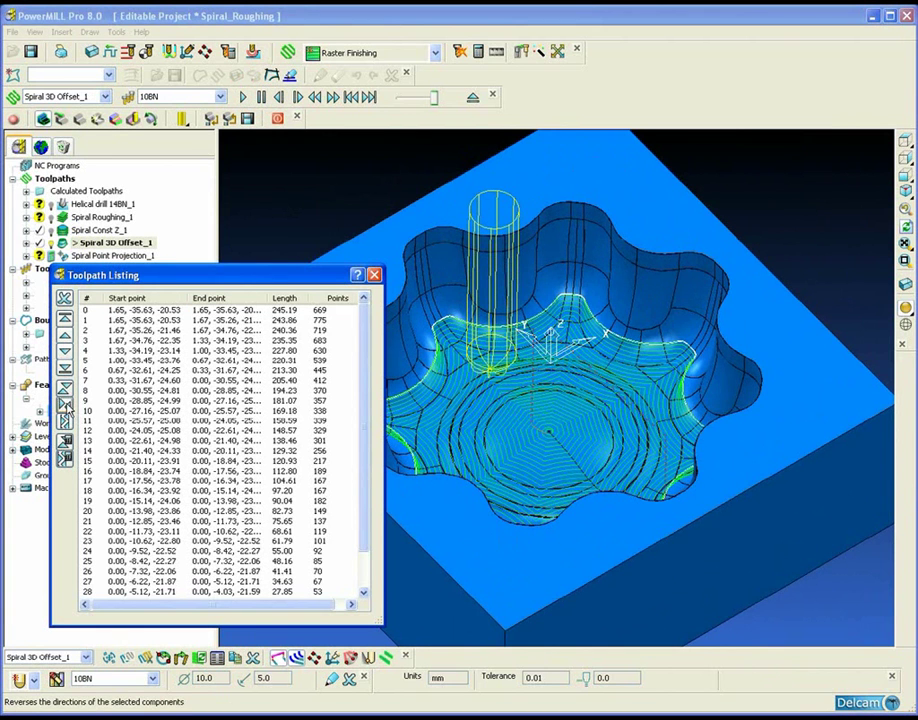
left_click(64, 405)
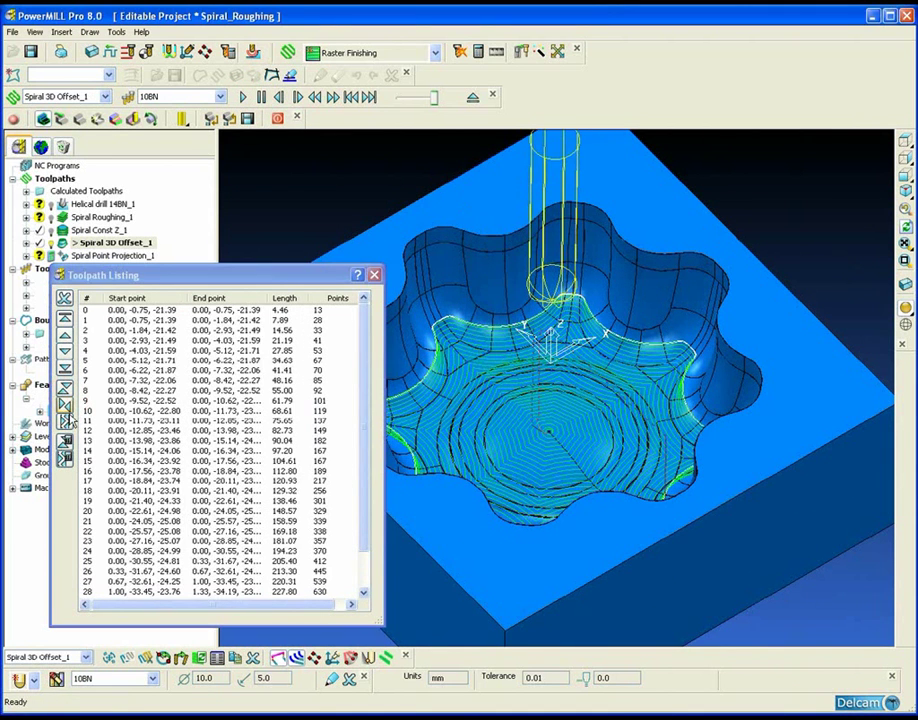
left_click(217, 658)
scroll(475, 341, "down", 2)
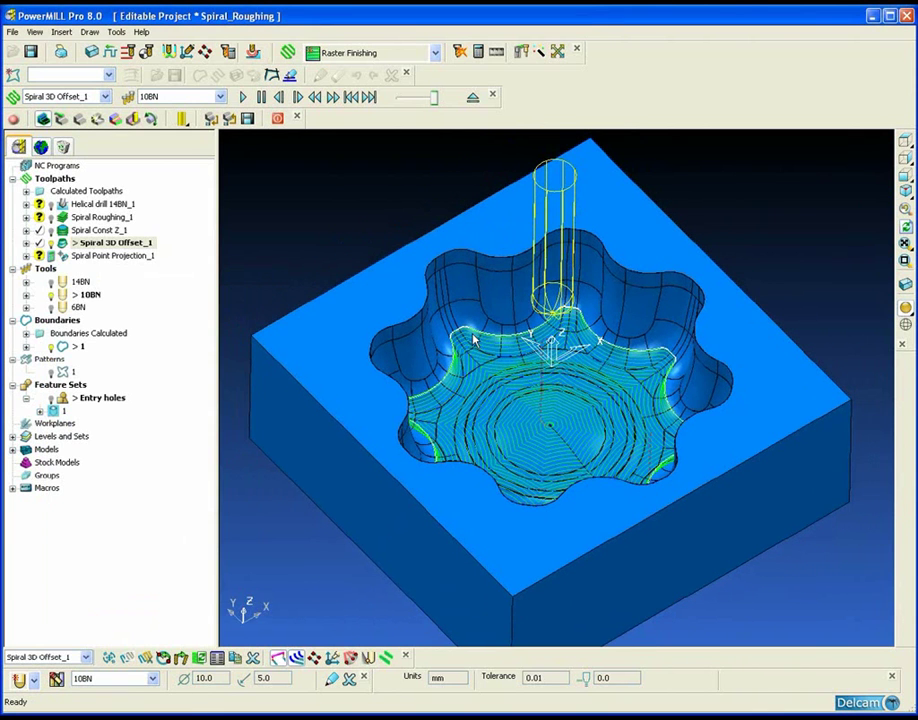
Simulate the reversed Spiral 3D Offset_1 toolpath from its start on the shaded model.
right_click(121, 246)
left_click(155, 274)
left_click(243, 97)
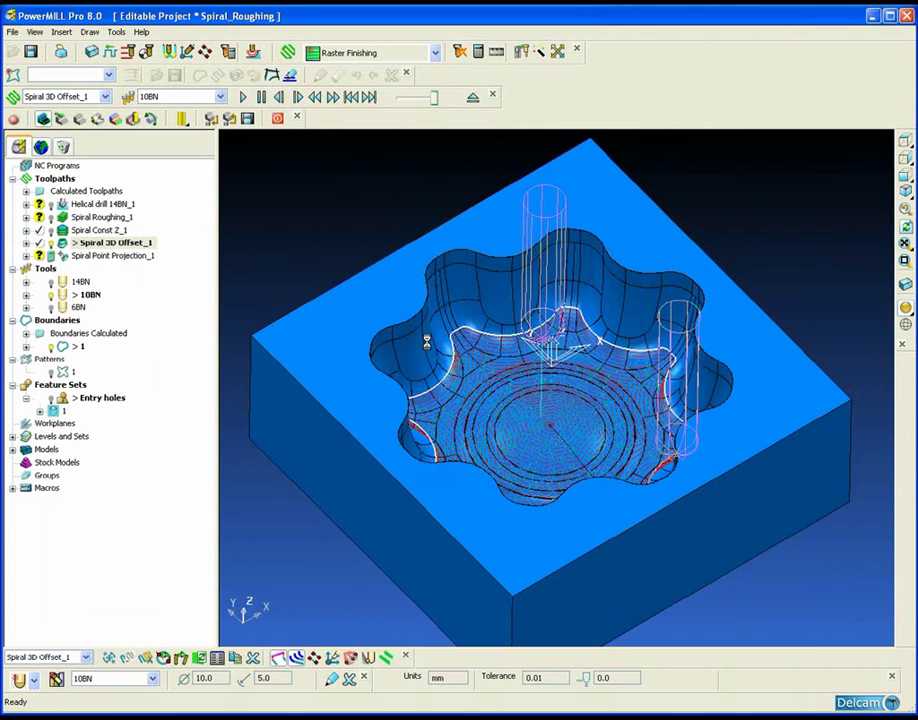
scroll(549, 418, "up", 2)
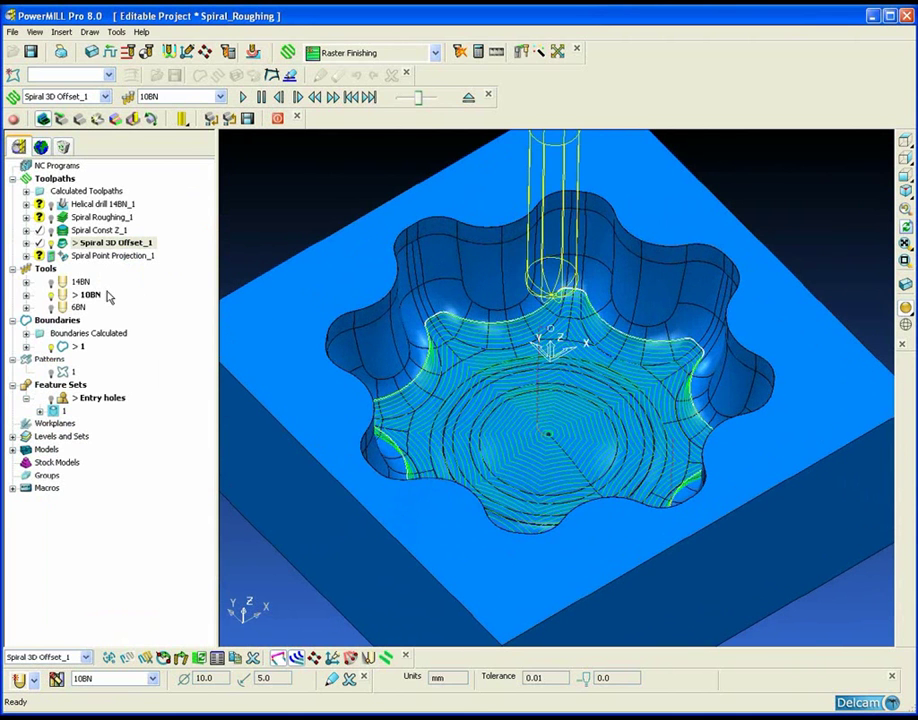
Run Spiral 3D Offset_1 from its start as a ViewMill material-removal simulation, and return to the normal model view.
right_click(118, 243)
left_click(158, 280)
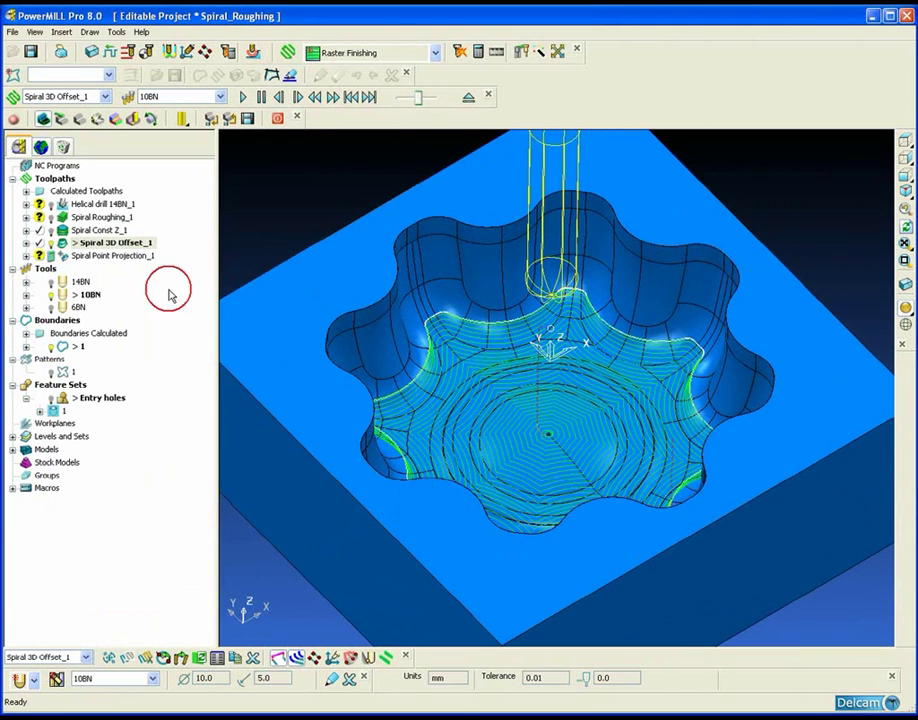
left_click(13, 119)
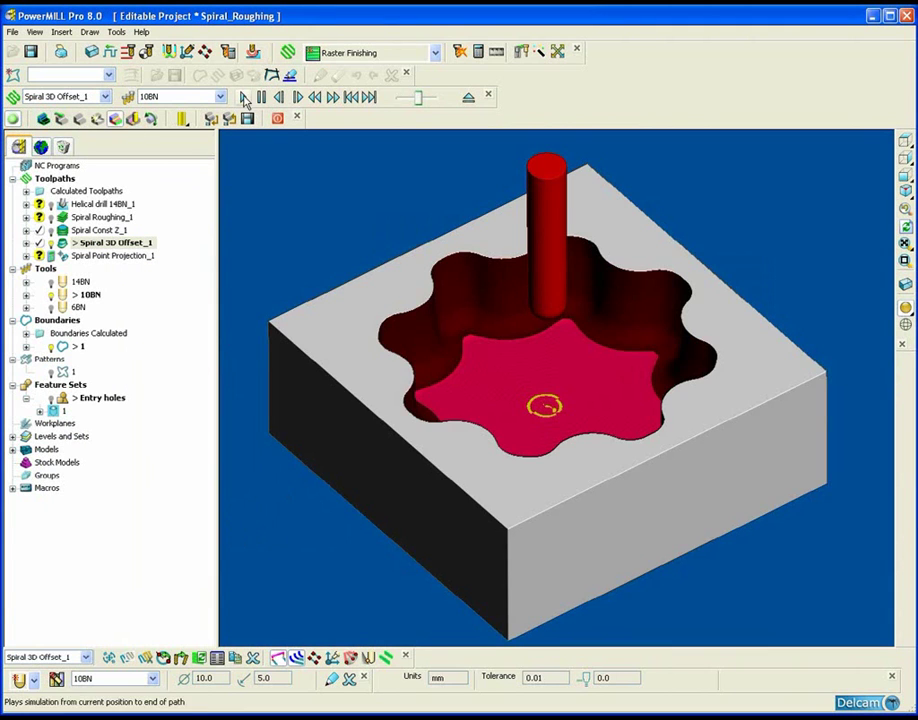
left_click(242, 97)
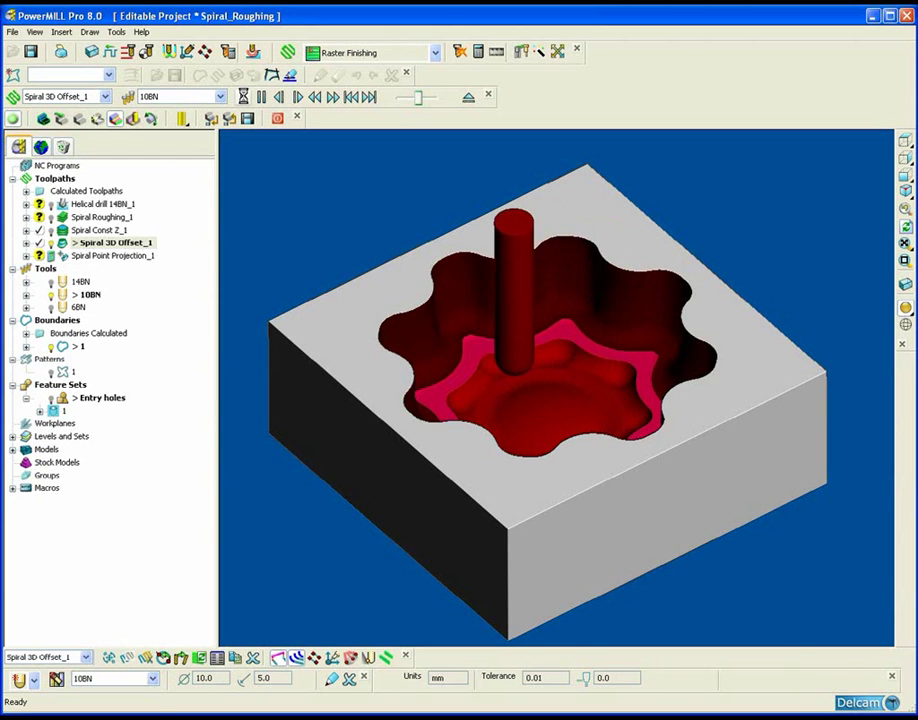
left_click(395, 99)
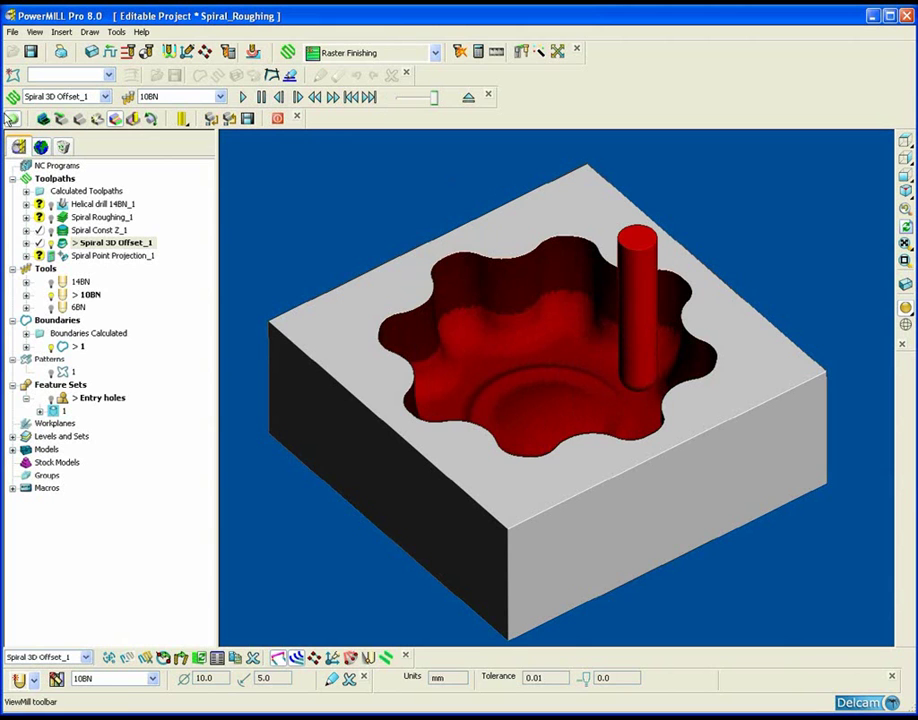
left_click(40, 120)
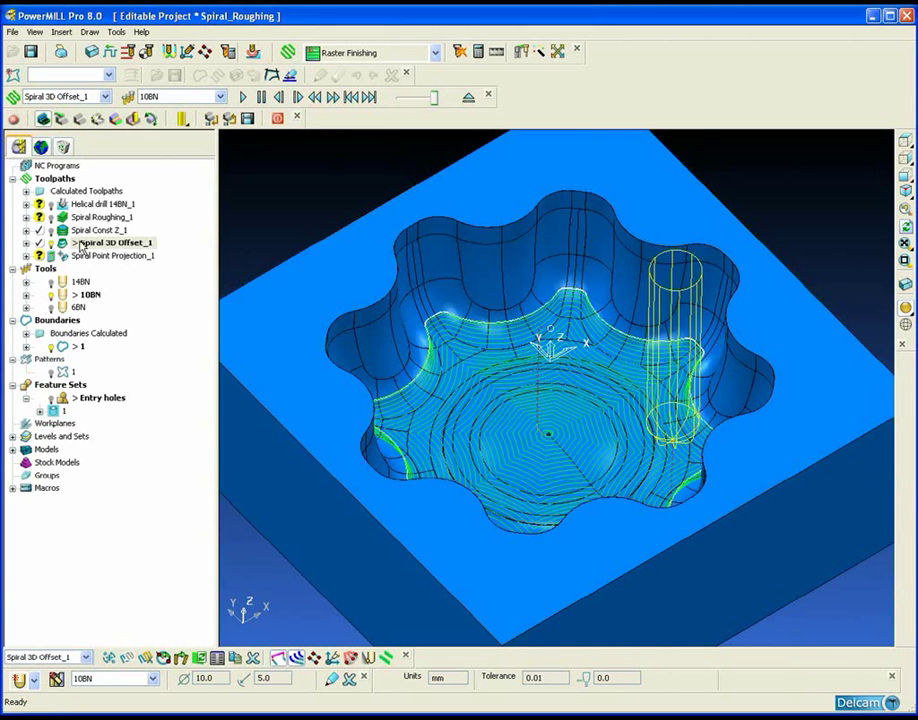
Activate Spiral Point Projection_1, open its settings and set the pattern style to Spiral.
double_click(65, 257)
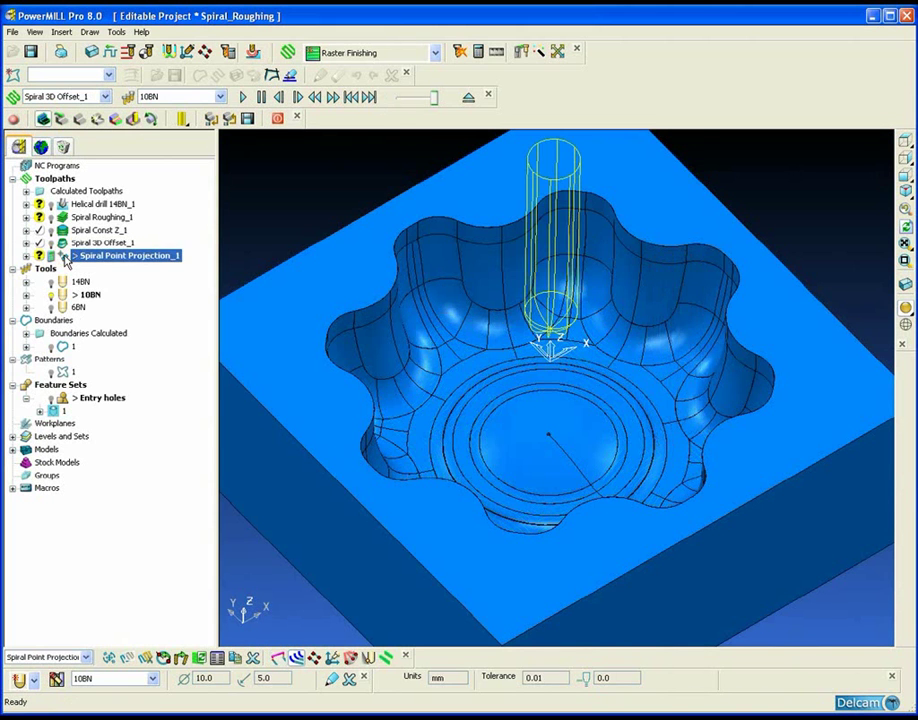
right_click(65, 257)
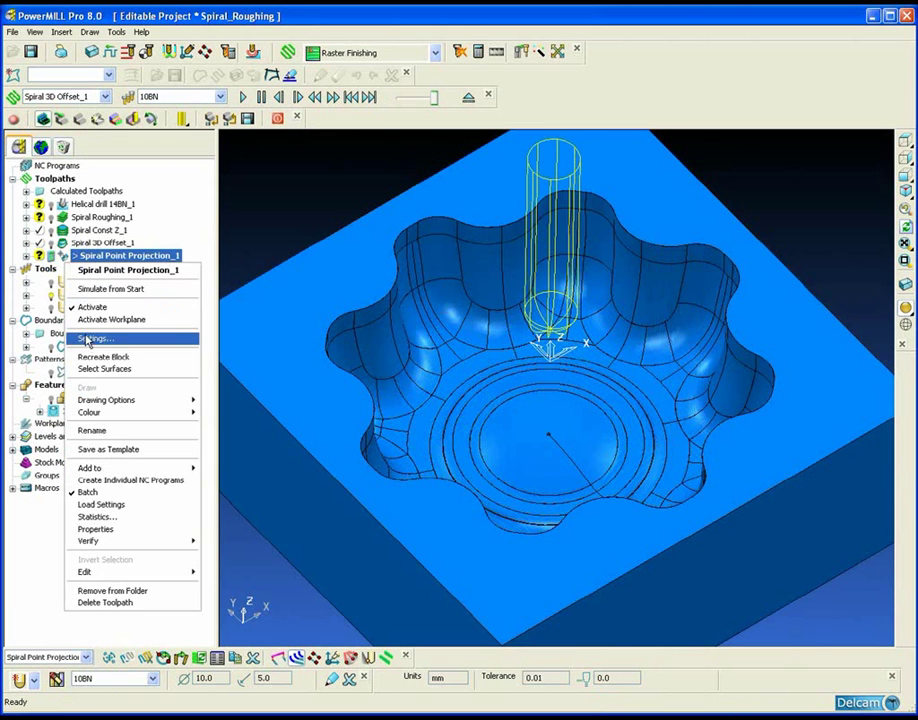
left_click(94, 338)
left_click_drag(272, 150, 165, 146)
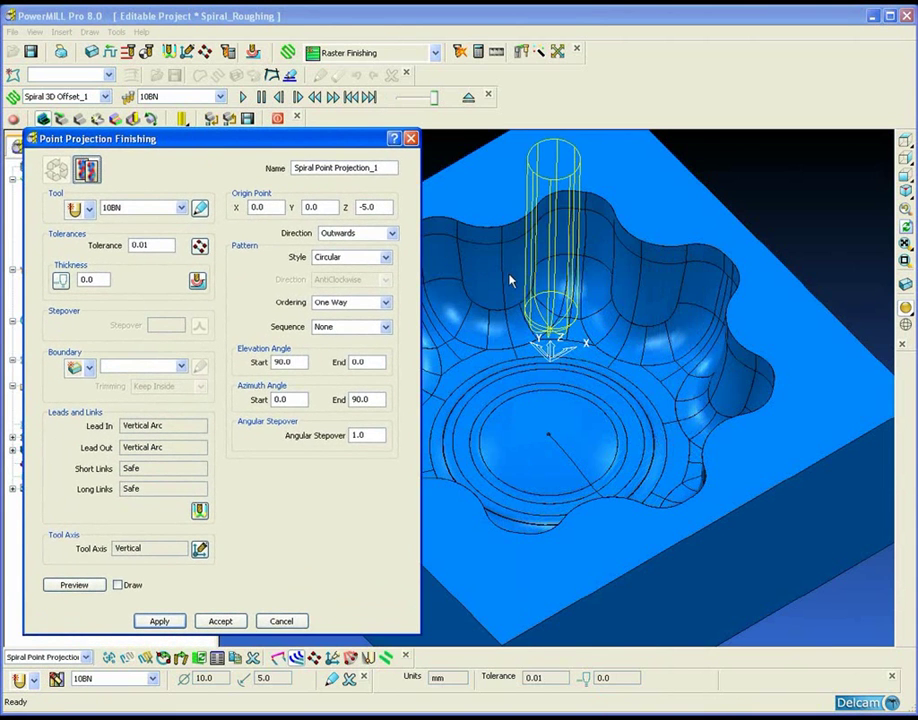
scroll(520, 255, "down", 4)
middle_click_drag(563, 235, 575, 262)
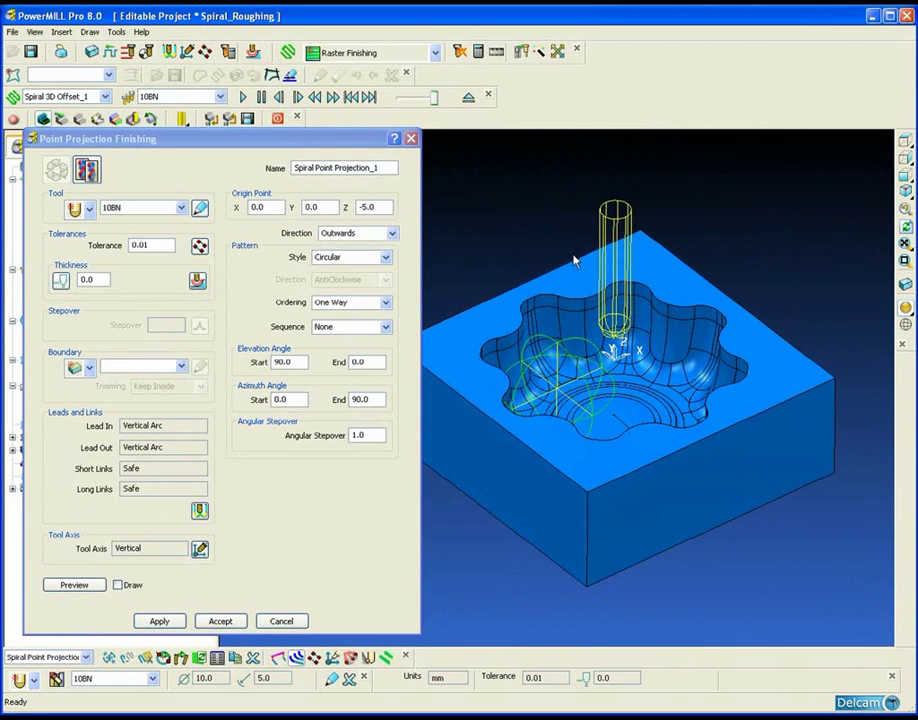
left_click(388, 259)
left_click(346, 292)
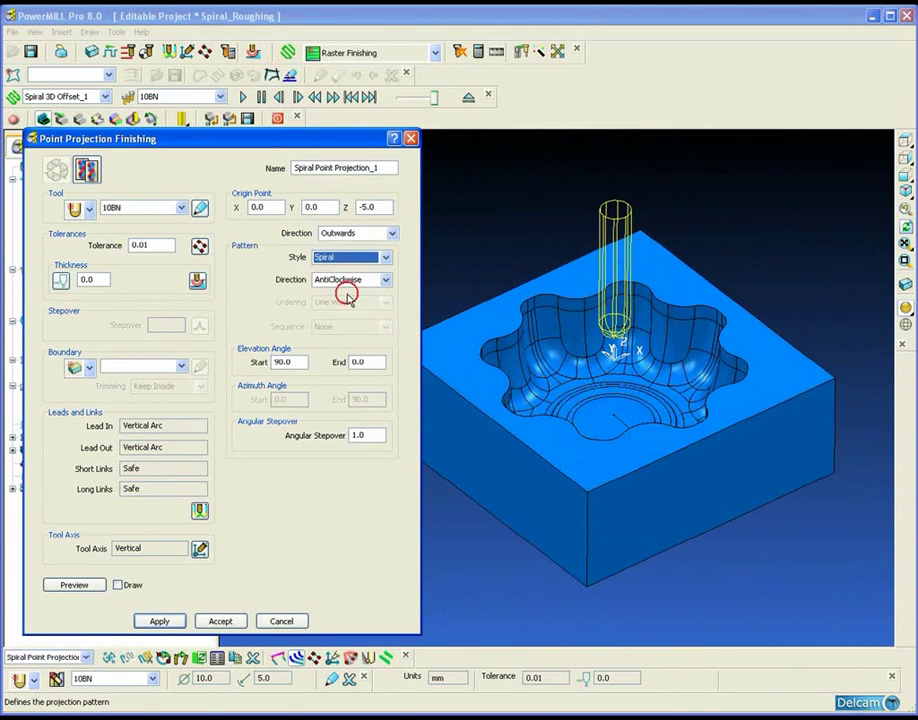
Preview the spiral projection pattern, turn off its drawing, calculate the Spiral Point Projection_1 toolpath and close the settings.
left_click(90, 584)
mouse_move(527, 455)
middle_mouse_down()
mouse_move(565, 327)
mouse_move(393, 290)
mouse_move(382, 356)
mouse_move(379, 333)
middle_mouse_up()
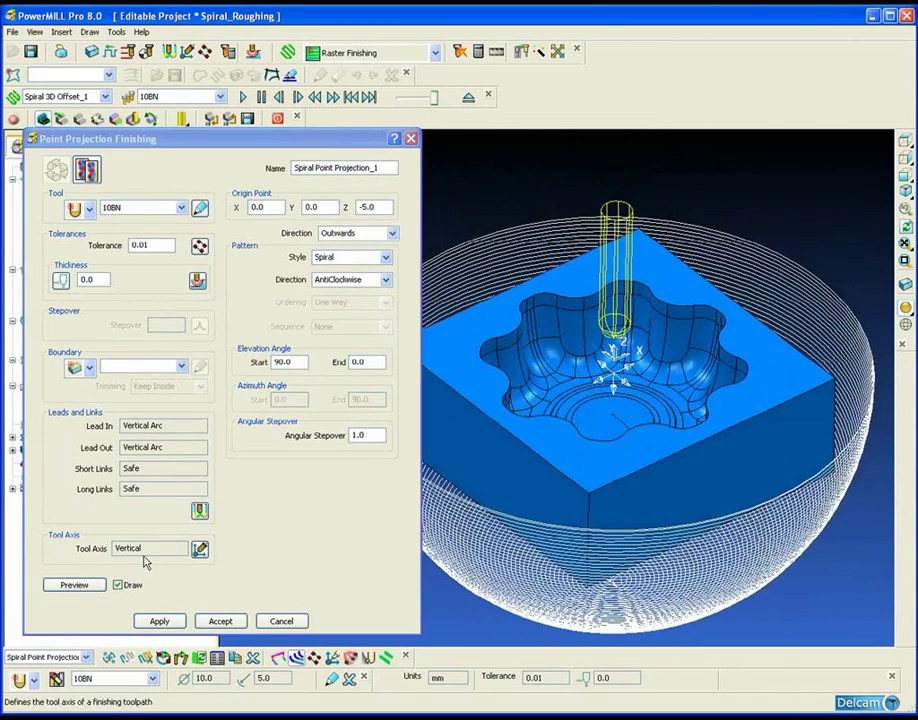
left_click(118, 584)
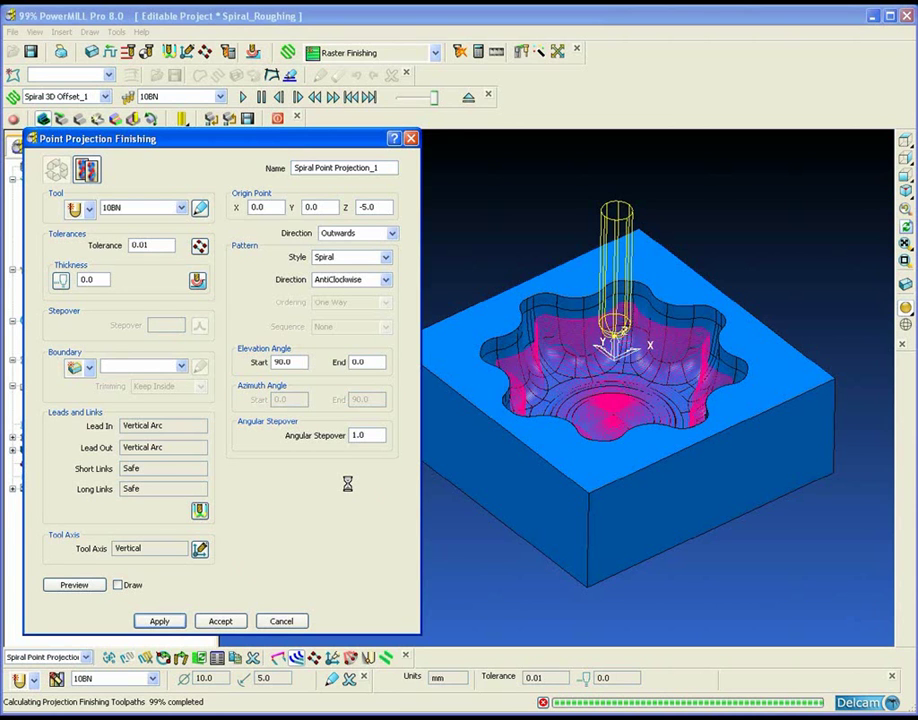
left_click(280, 622)
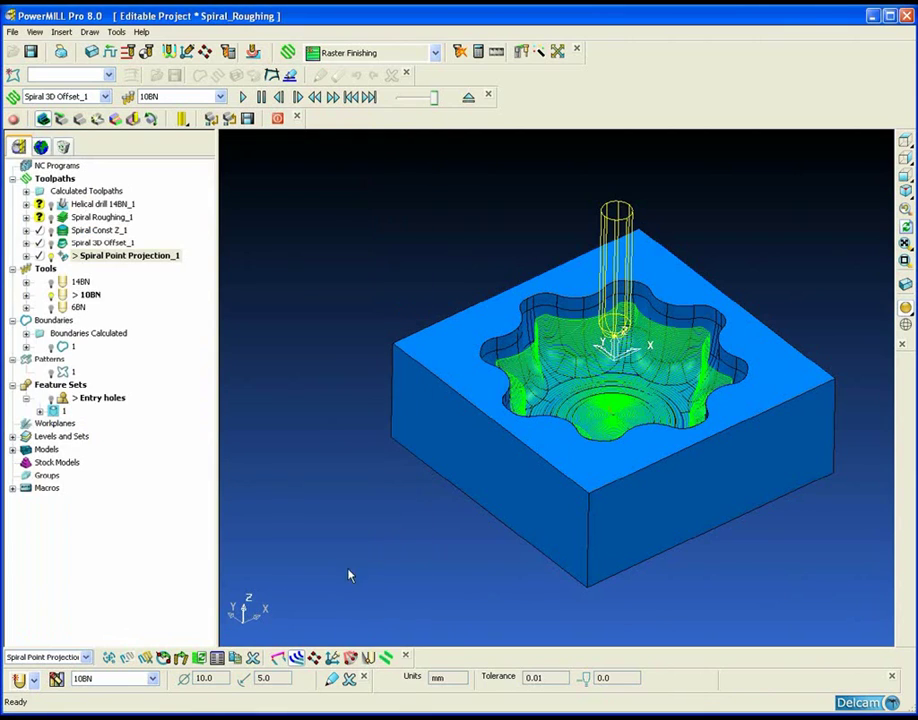
Examine the Spiral Point Projection_1 toolpath from several angles, with the model shading toggled off and on.
scroll(497, 464, "up", 5)
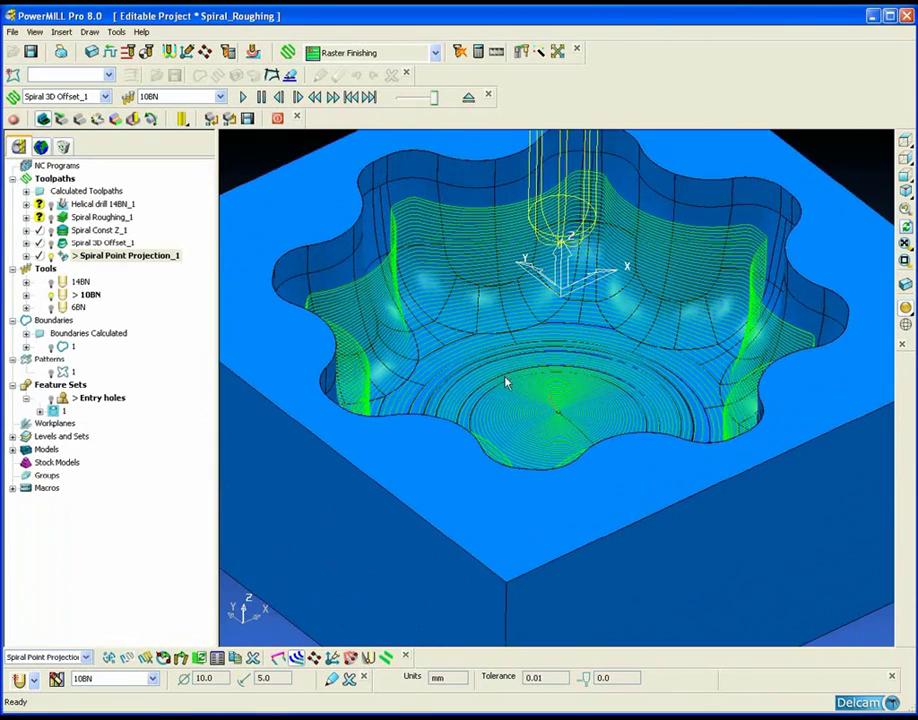
middle_click_drag(520, 410, 518, 435)
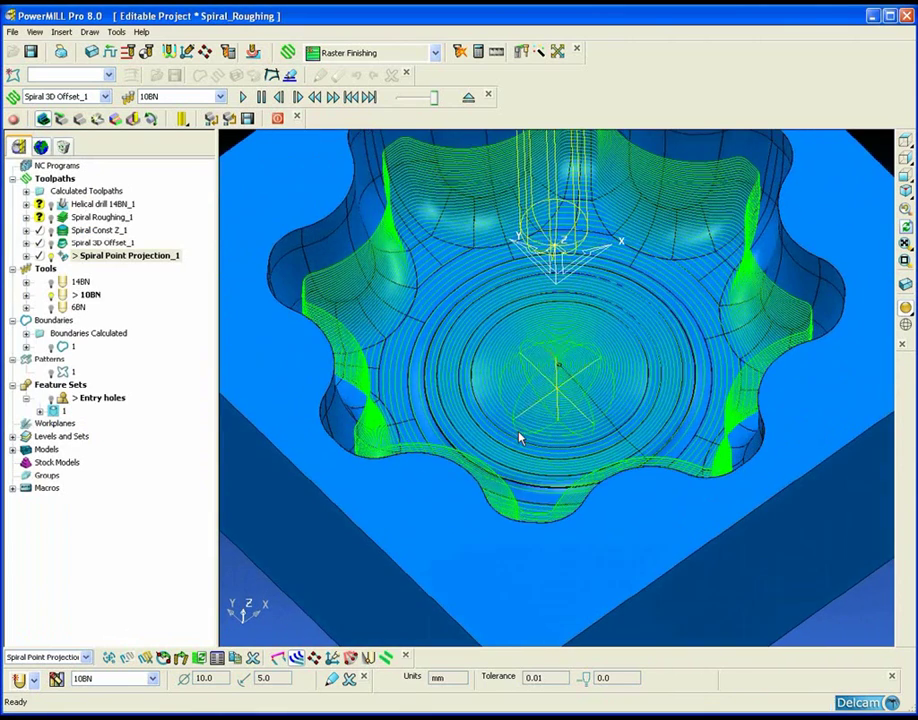
left_click(906, 309)
left_click(906, 145)
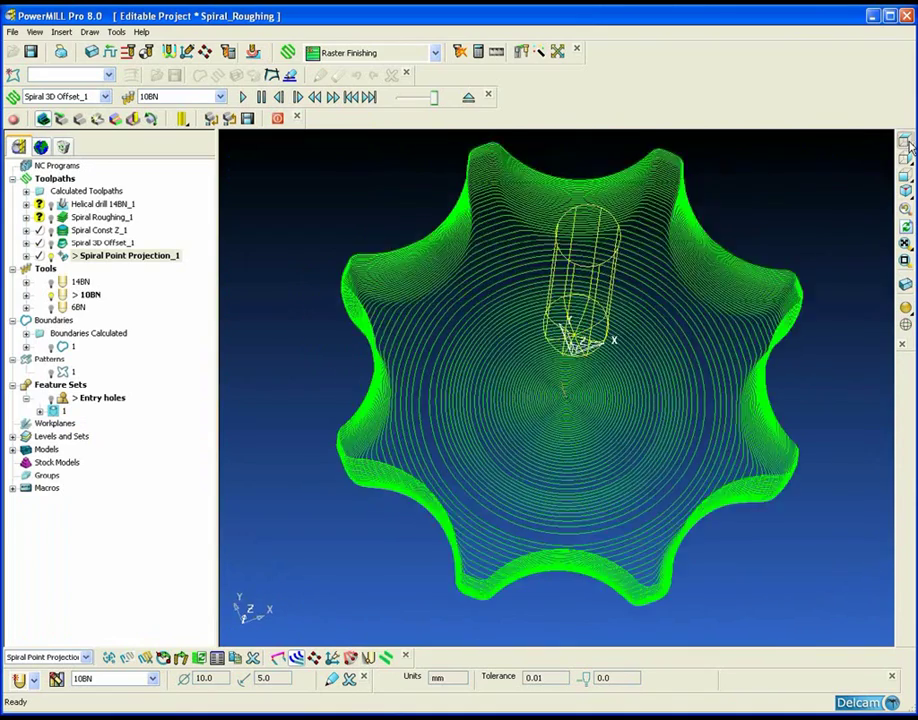
middle_click_drag(557, 362, 660, 290)
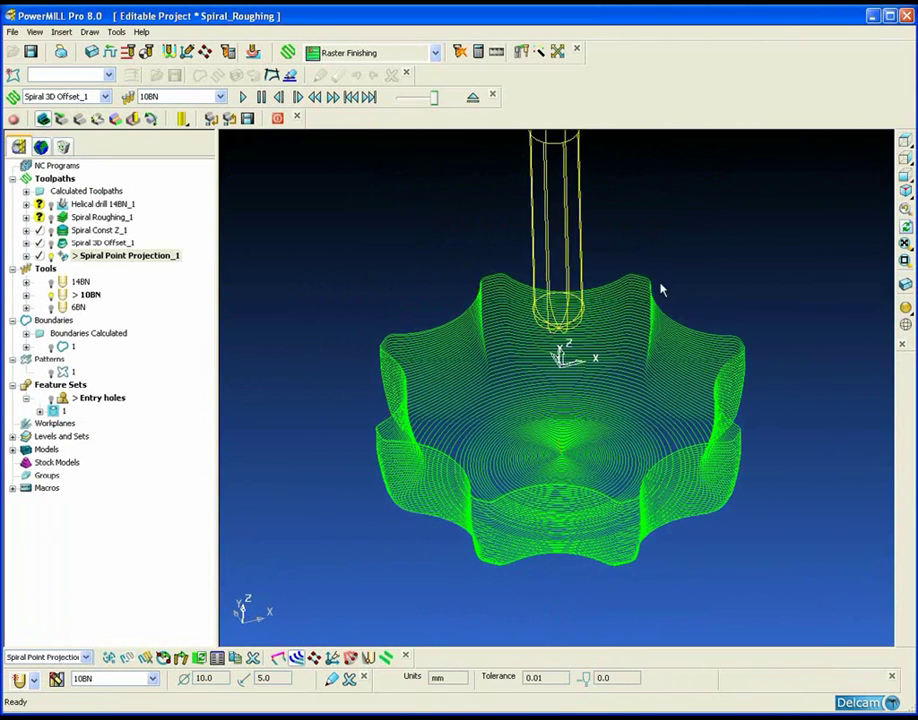
left_click(906, 311)
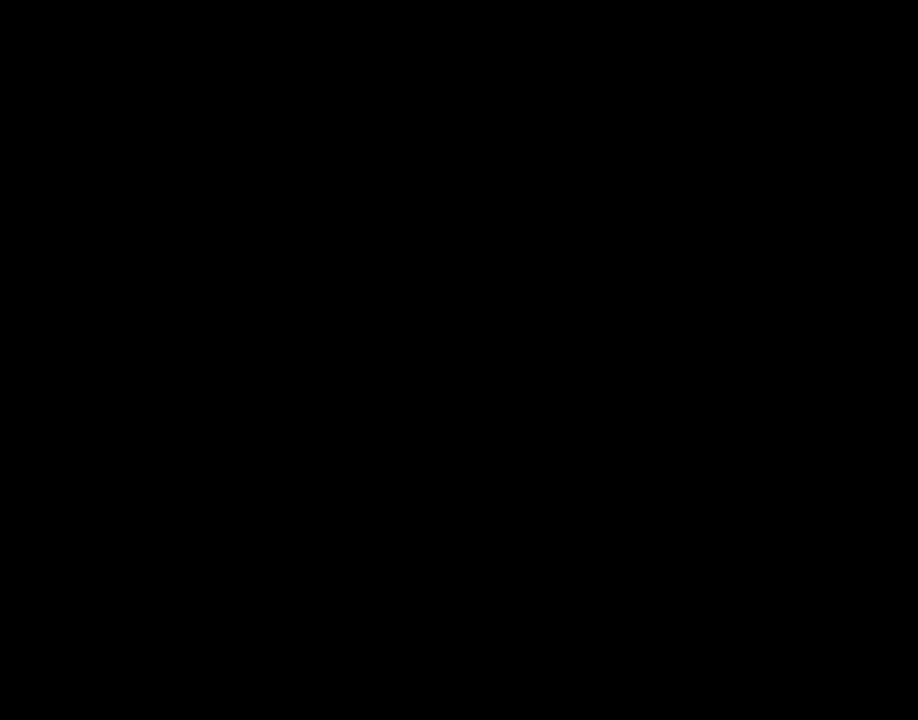